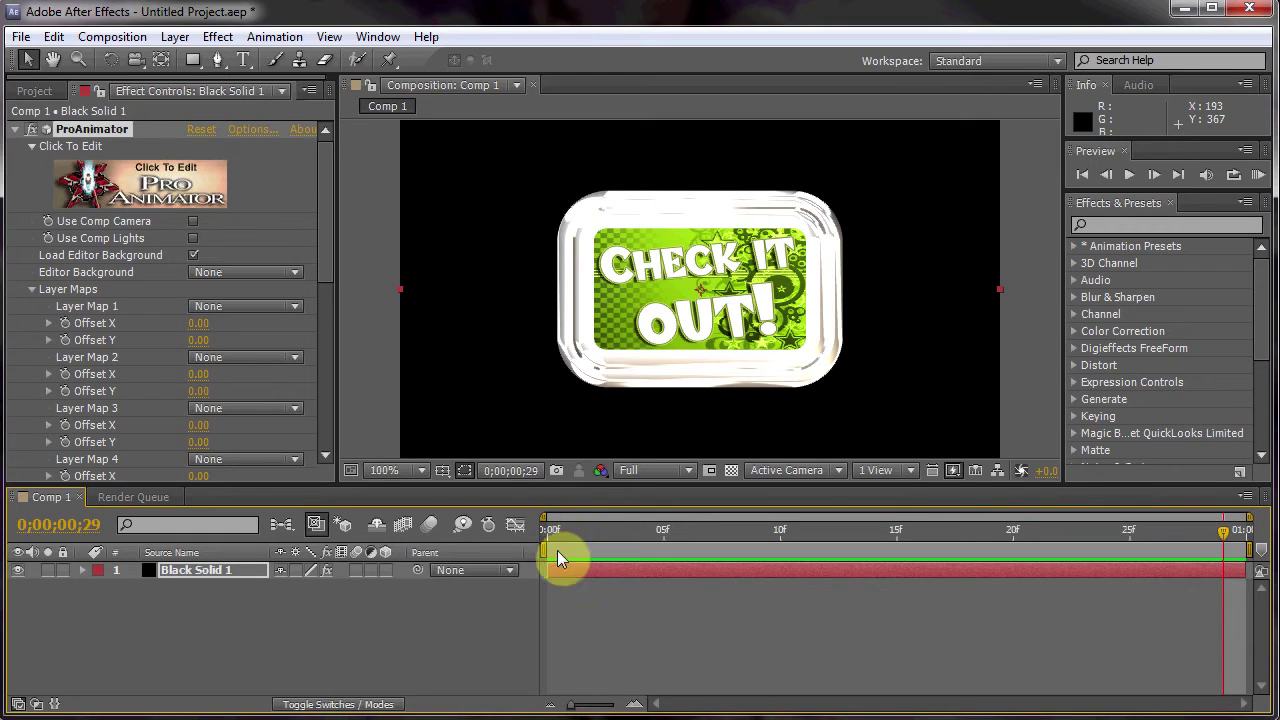
- Reduce Light 1's intensity to 83 in the button's ProAnimator setup and apply the change to the composition
{"action": "left_click", "coordinate": [165, 189]}
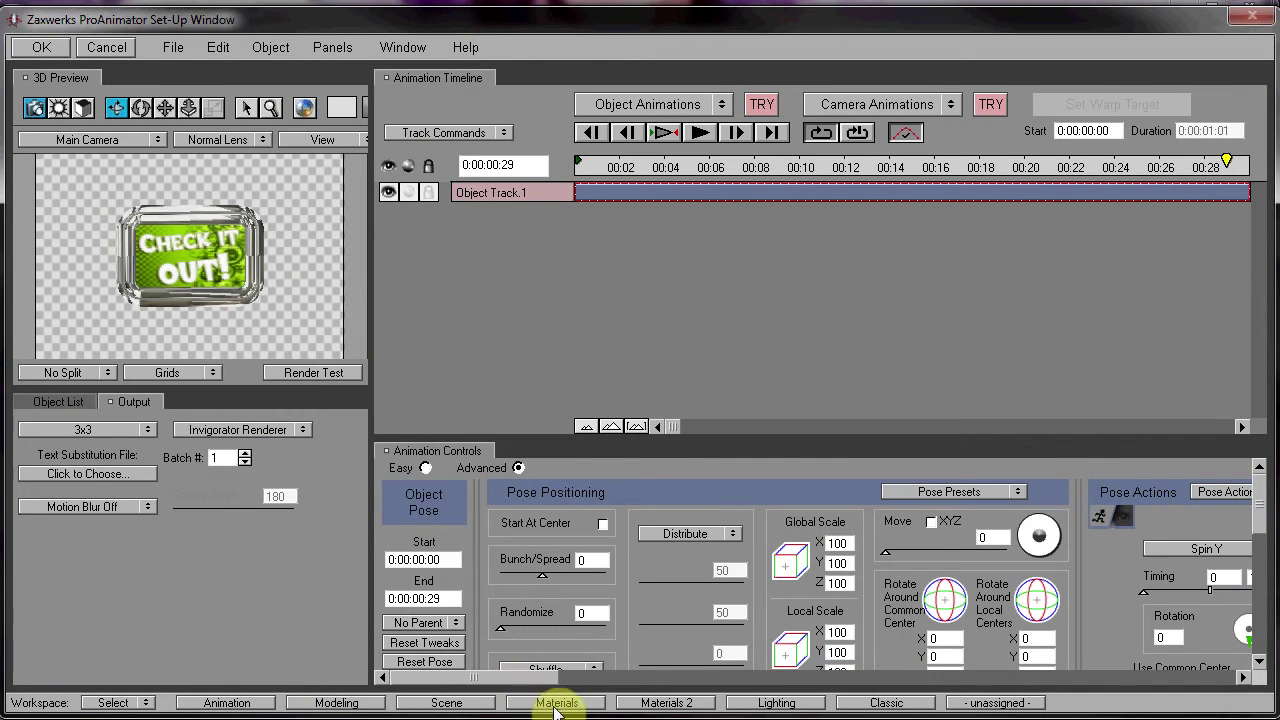
{"action": "left_click", "coordinate": [878, 703]}
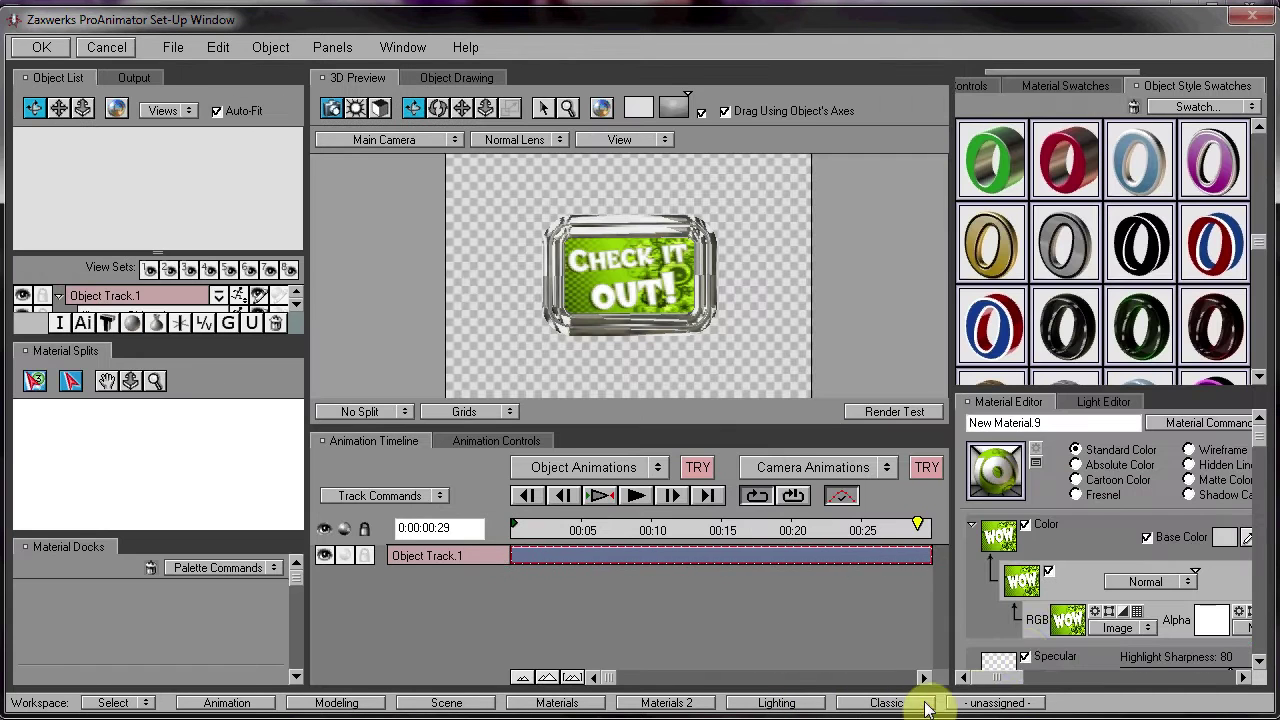
{"action": "left_click", "coordinate": [1092, 410]}
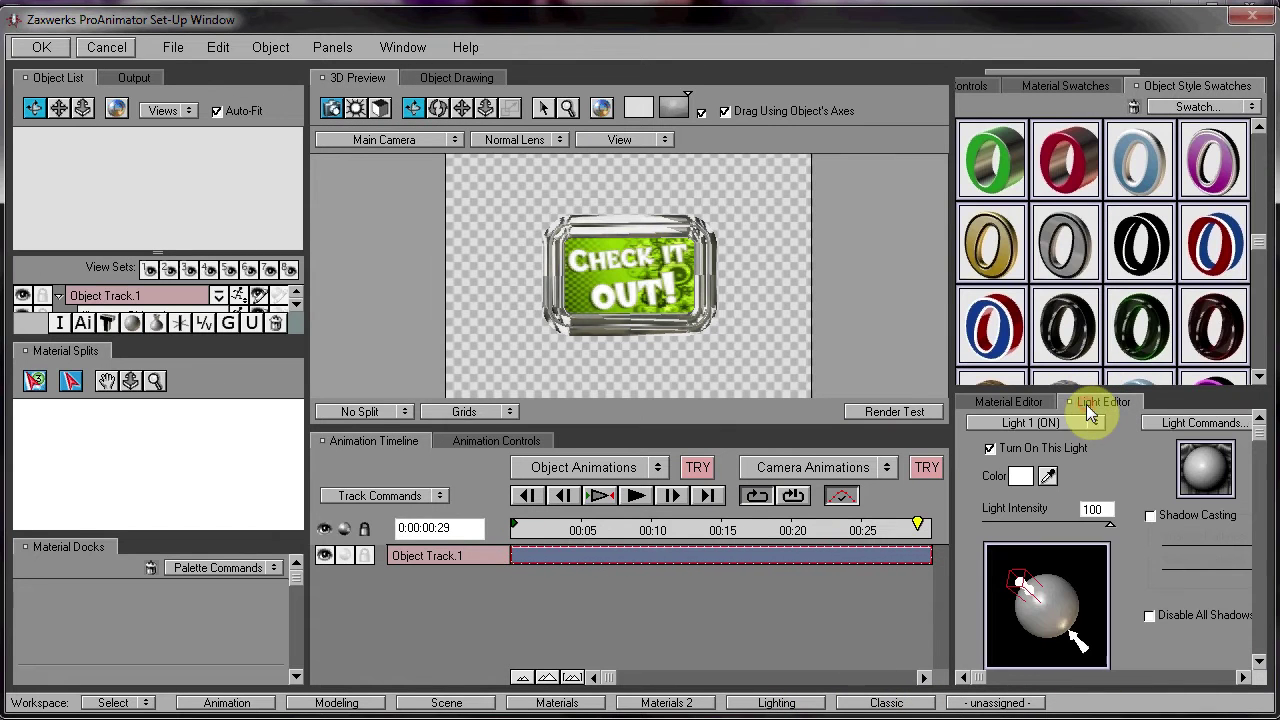
{"action": "left_click", "coordinate": [1109, 527]}
{"action": "left_click_drag", "start_coordinate": [1109, 527], "coordinate": [1088, 525]}
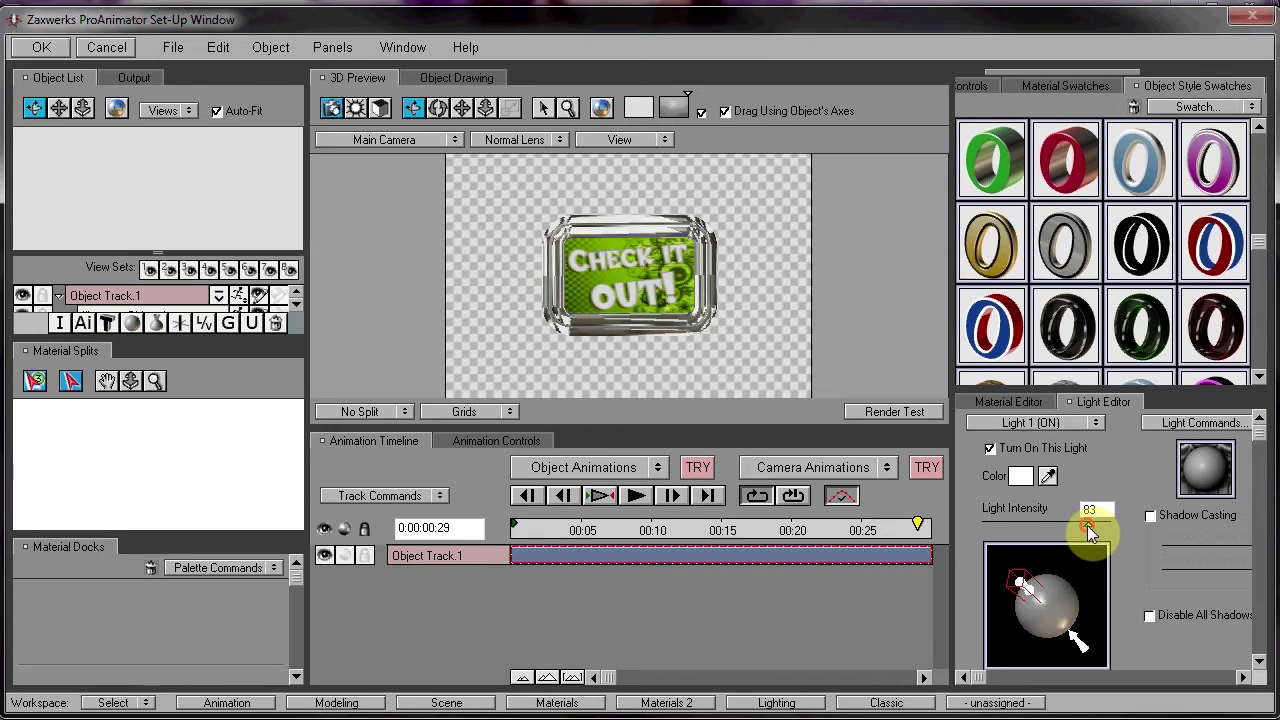
{"action": "left_click", "coordinate": [41, 47]}
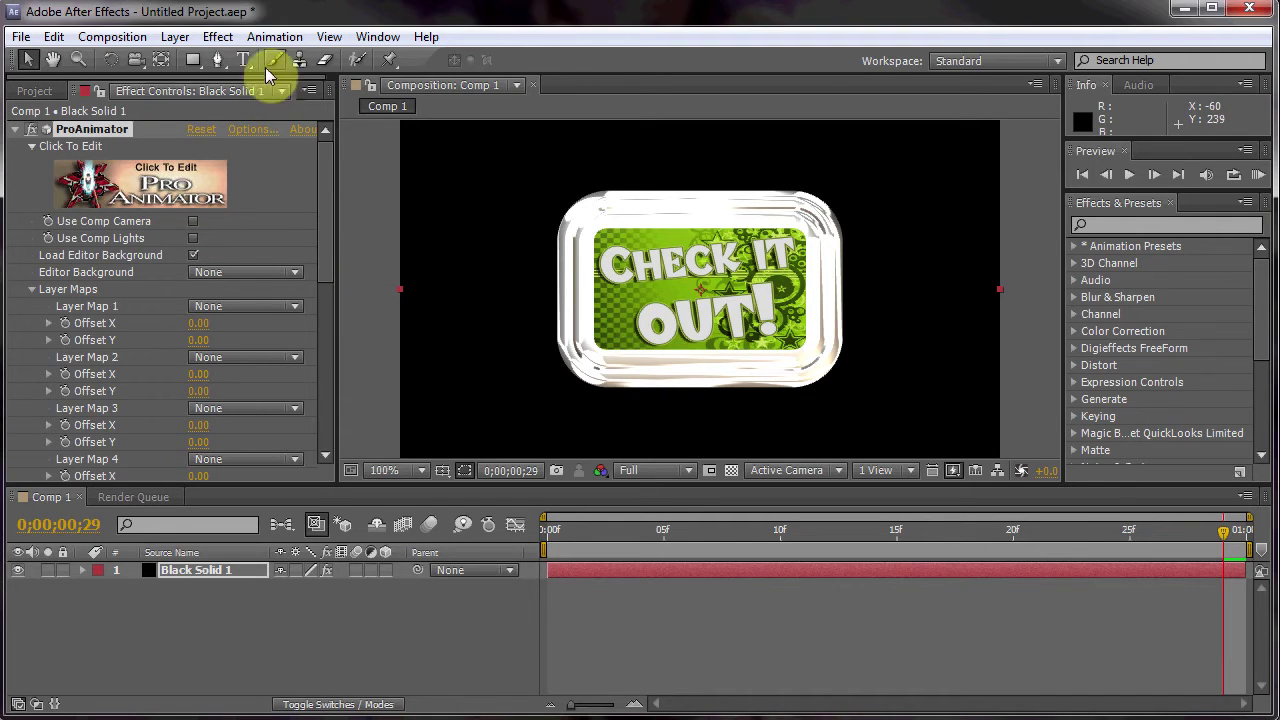
- Show the project's contents and switch the project colour depth to 16 bits per channel
{"action": "left_click", "coordinate": [372, 40]}
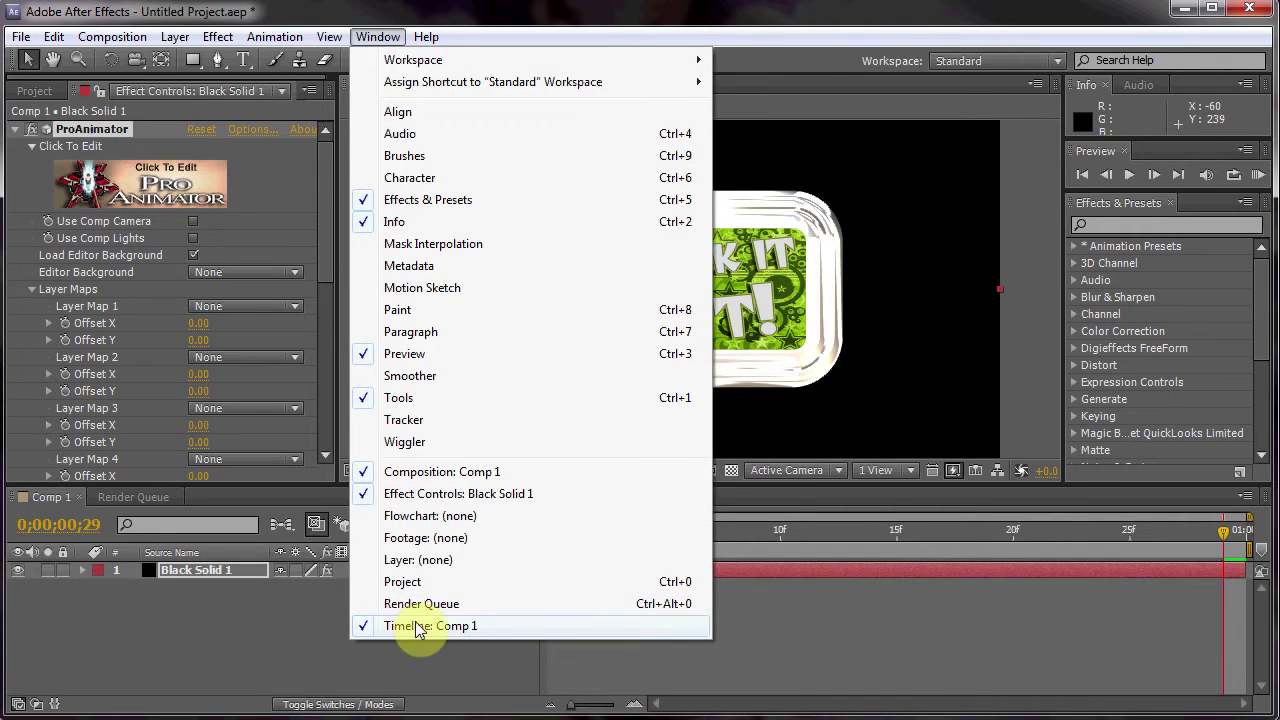
{"action": "left_click", "coordinate": [403, 584]}
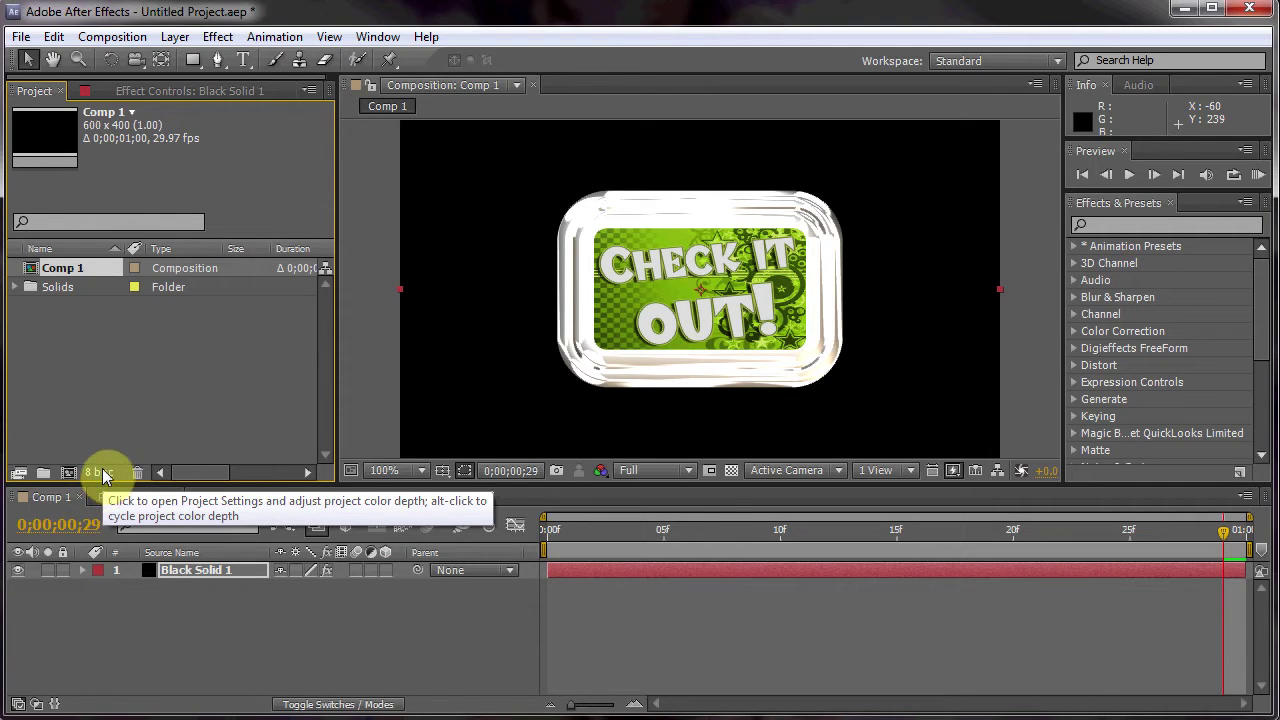
{"action": "left_click", "coordinate": [103, 475], "text": "alt"}
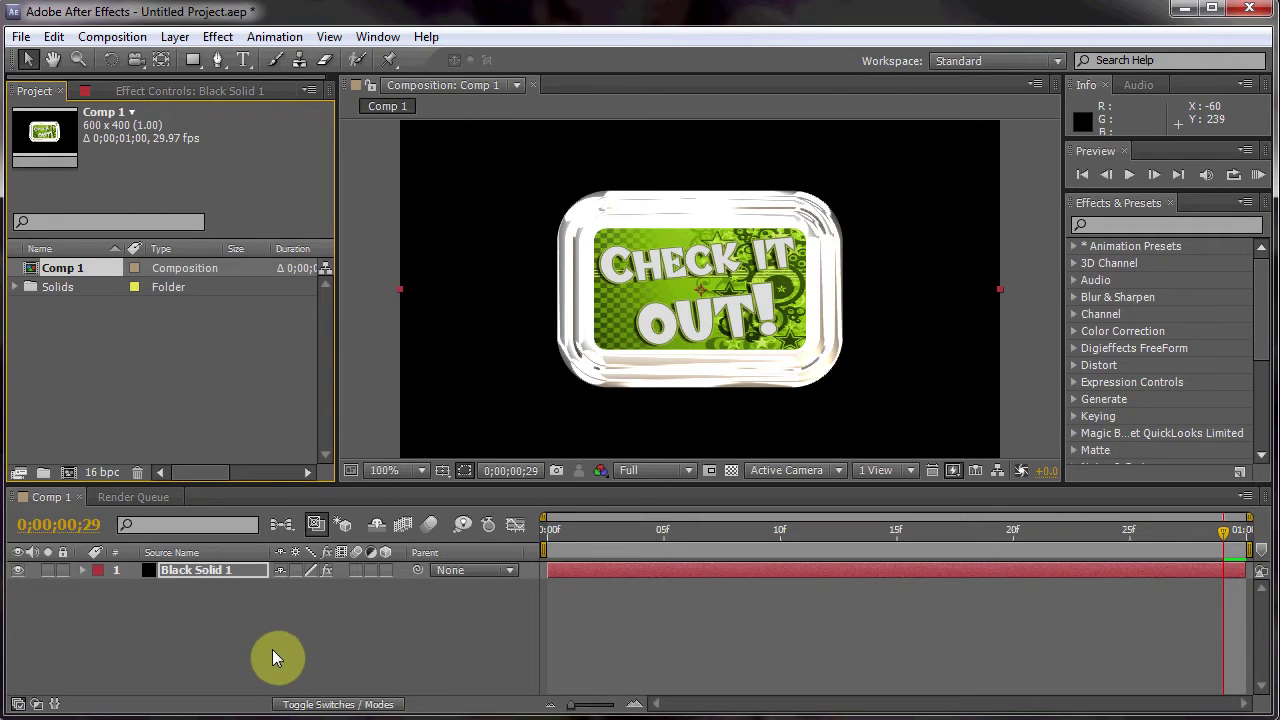
- Save the project to the Desktop as wow_btn_01 and create an incremented version of it with Increment and Save
{"action": "left_click", "coordinate": [21, 37]}
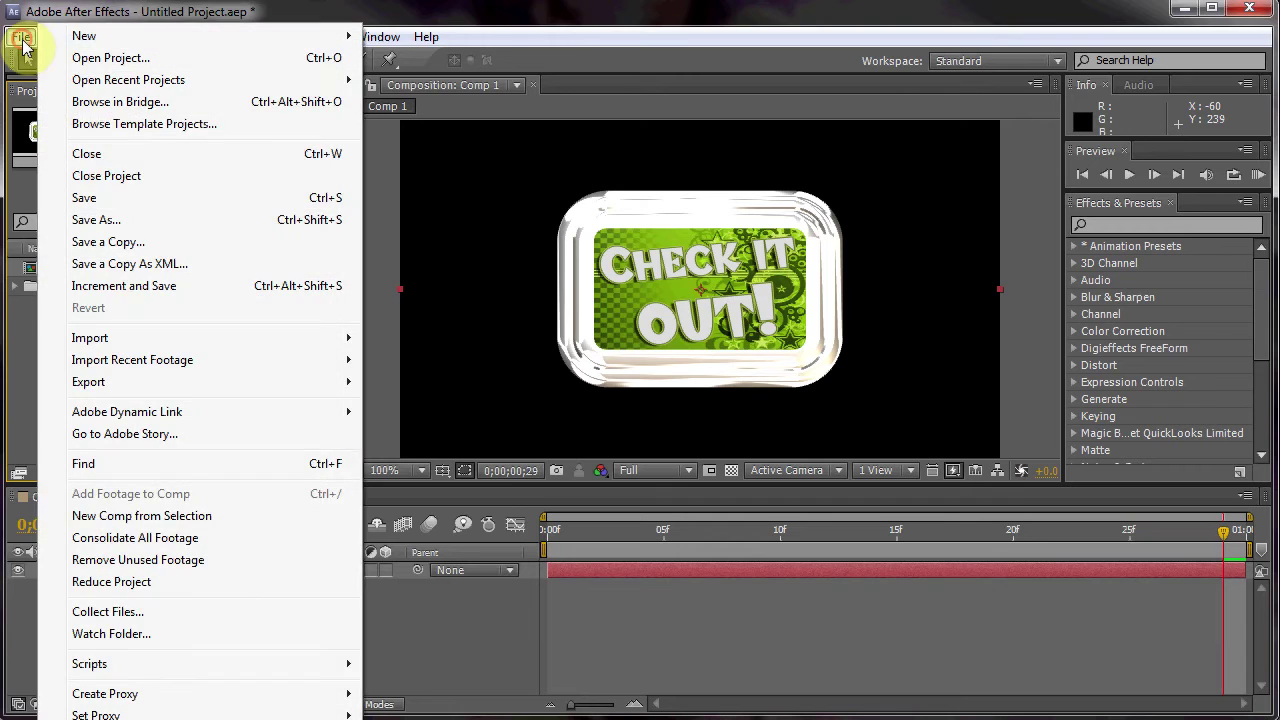
{"action": "left_click", "coordinate": [118, 205]}
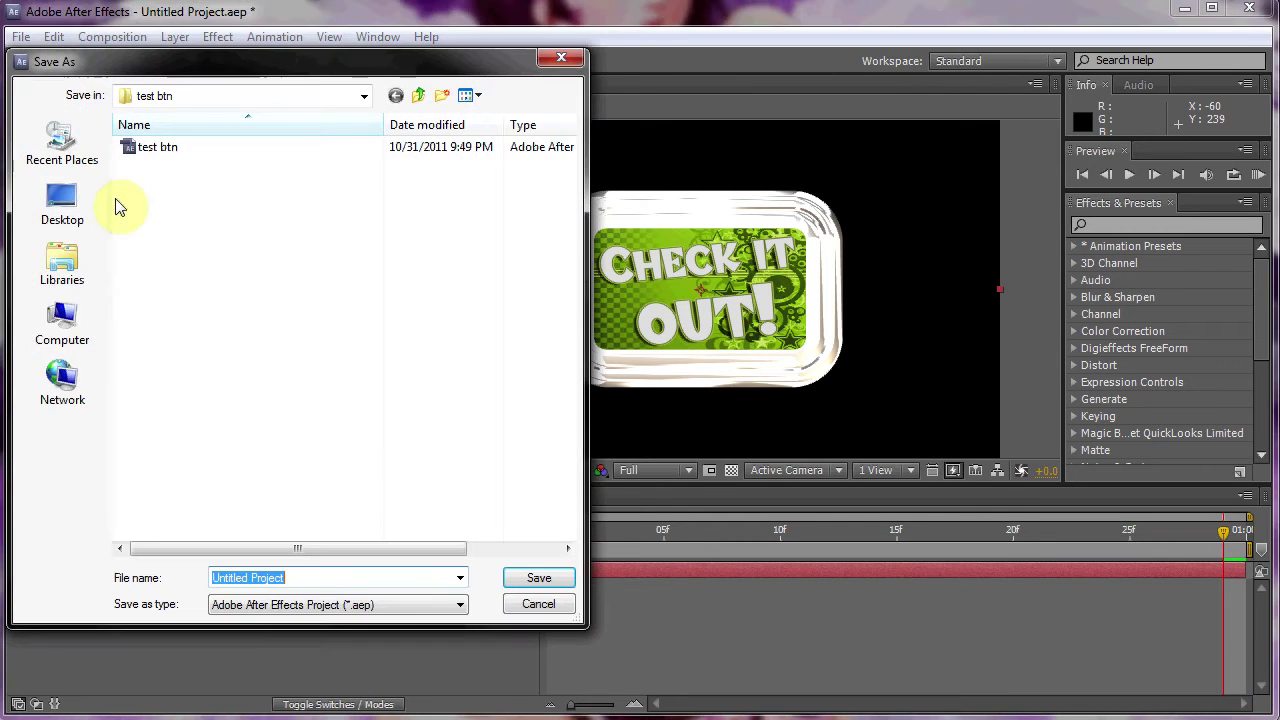
{"action": "left_click", "coordinate": [66, 213]}
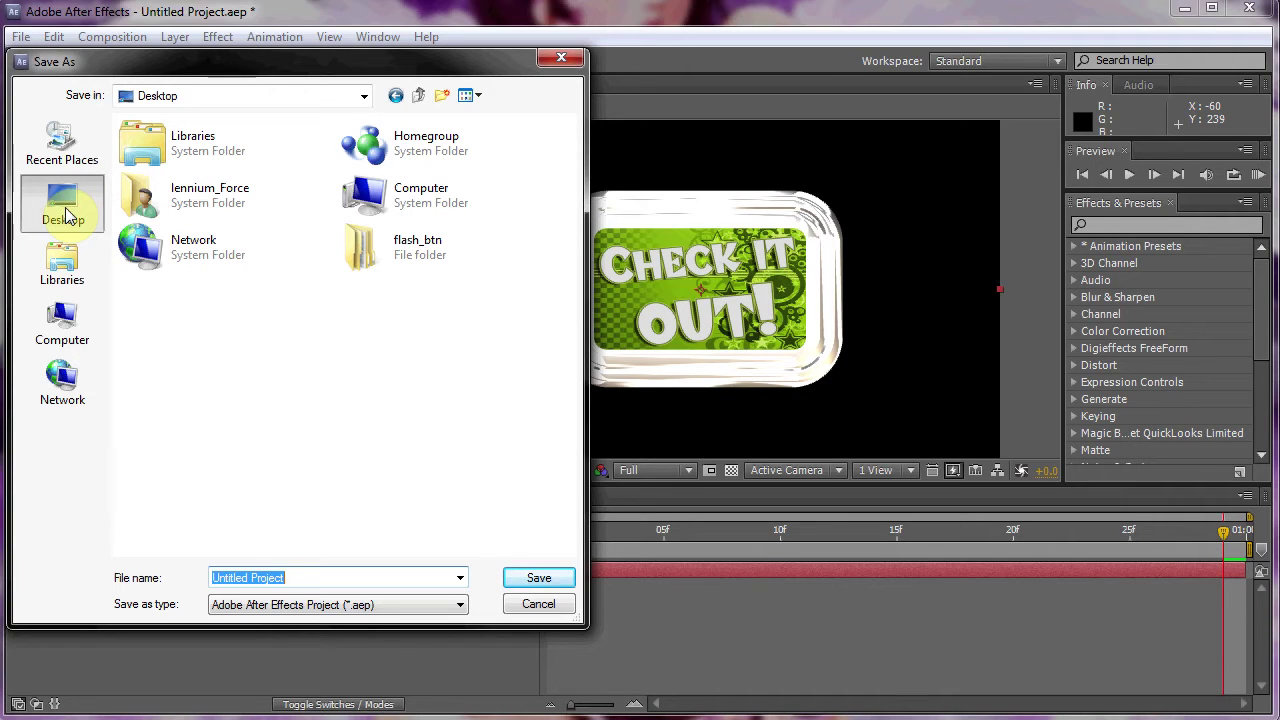
{"action": "left_click_drag", "start_coordinate": [310, 577], "coordinate": [184, 576]}
{"action": "type", "text": "wo"}
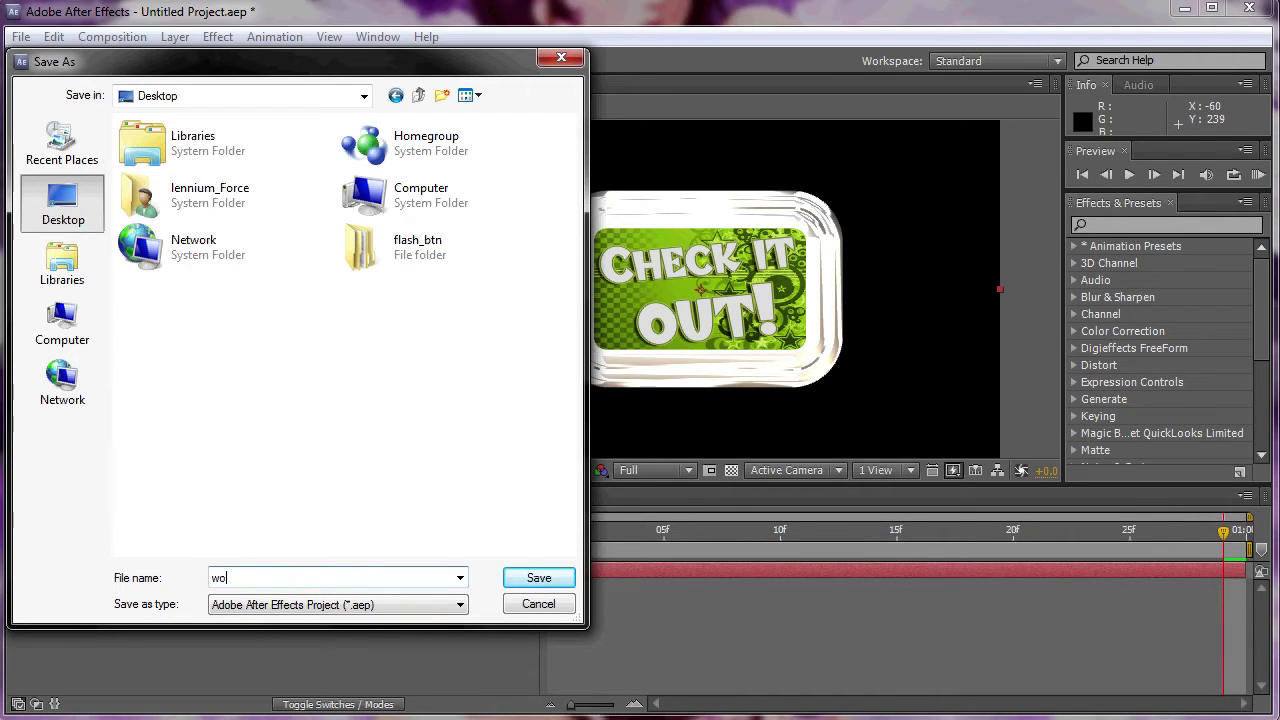
{"action": "type", "text": "w_btn_01"}
{"action": "left_click", "coordinate": [546, 578]}
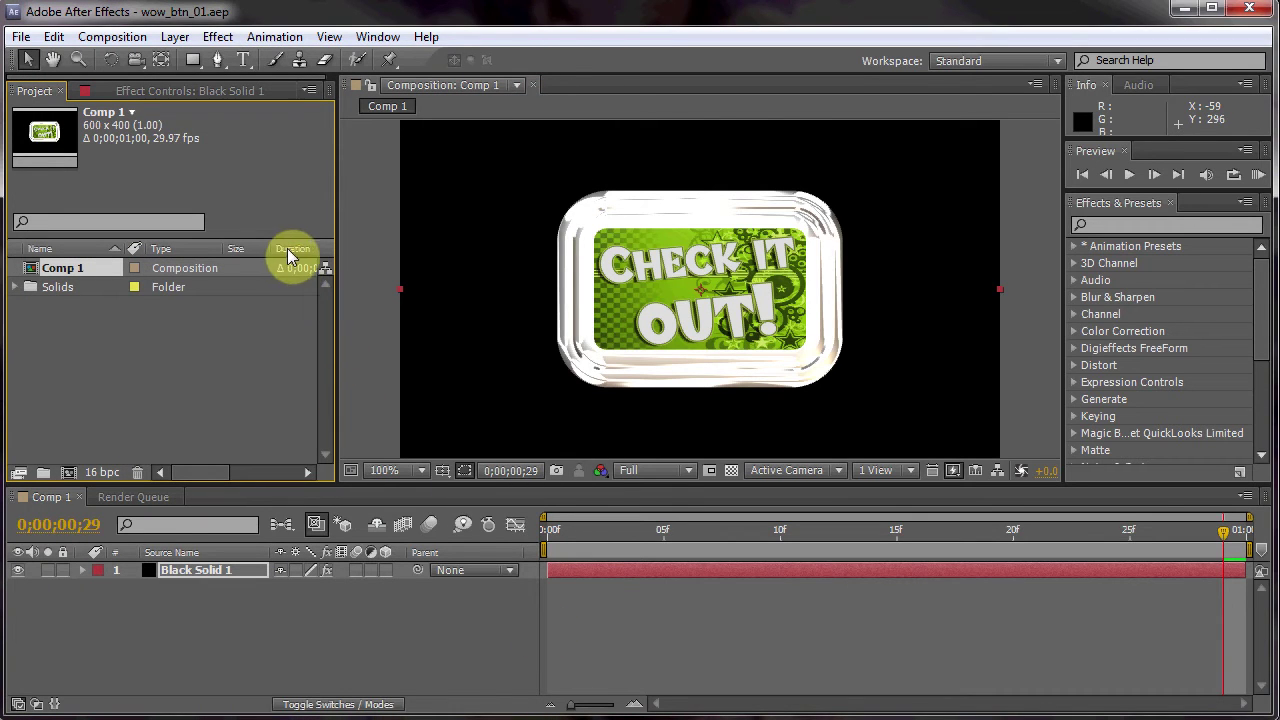
{"action": "left_click", "coordinate": [21, 38]}
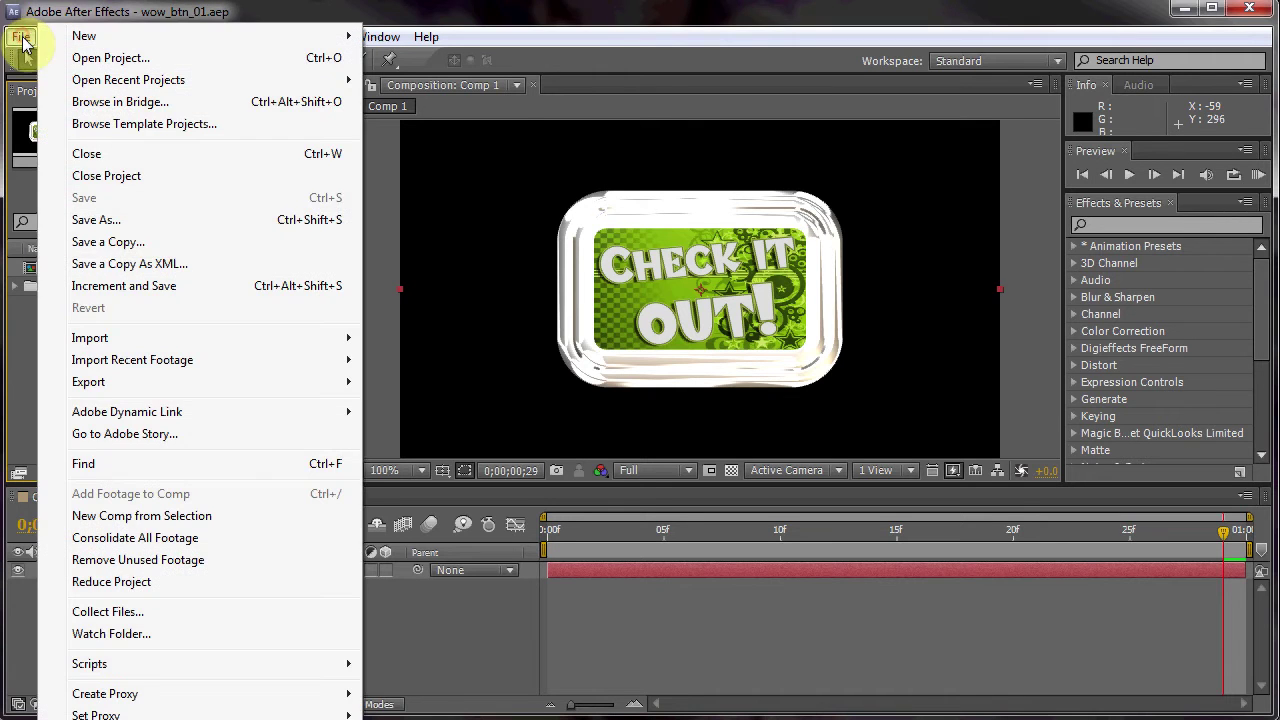
{"action": "left_click", "coordinate": [142, 293]}
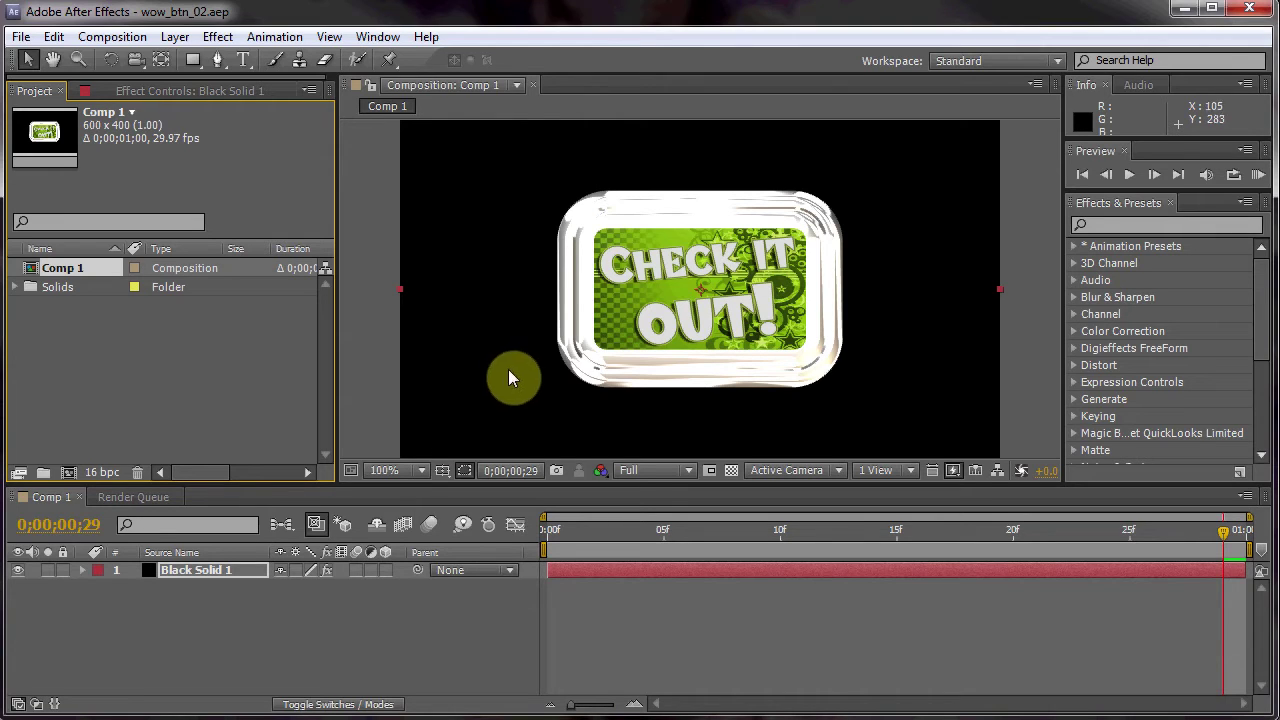
- Draw a rectangular region of interest around the 3D button and adjust its edges to leave an even margin
{"action": "left_click", "coordinate": [709, 472]}
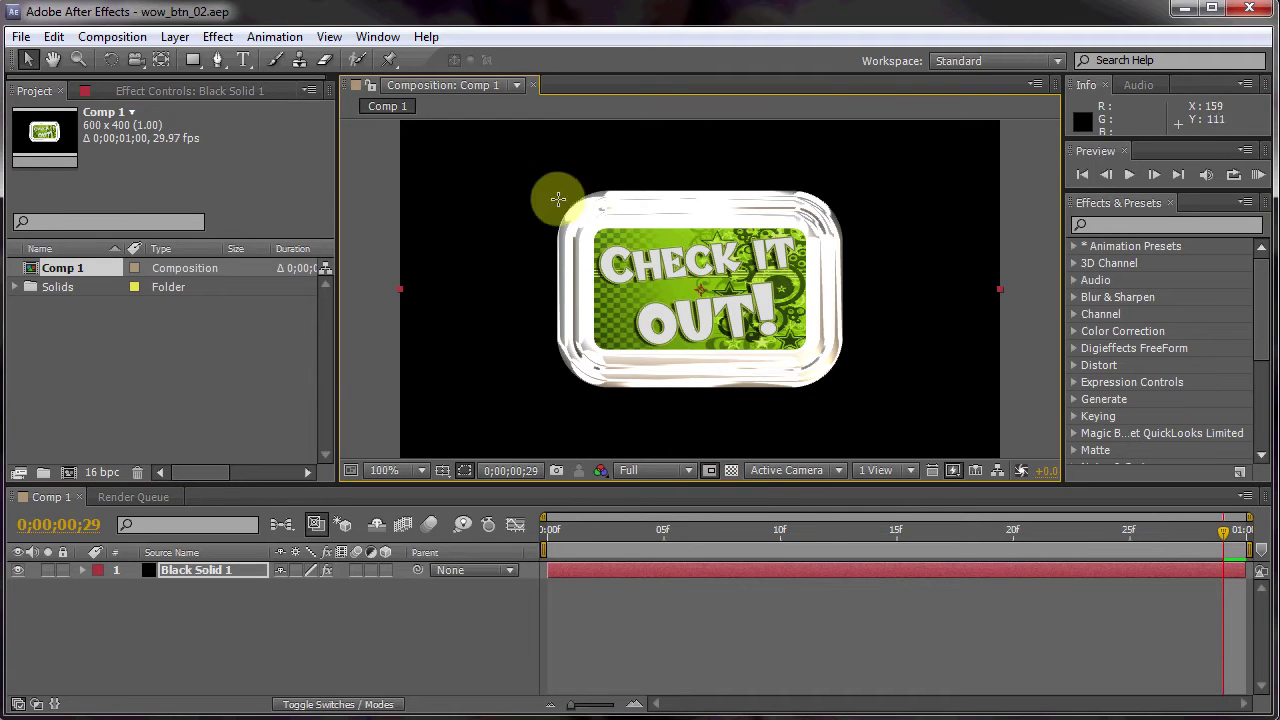
{"action": "left_click_drag", "start_coordinate": [513, 158], "coordinate": [918, 419]}
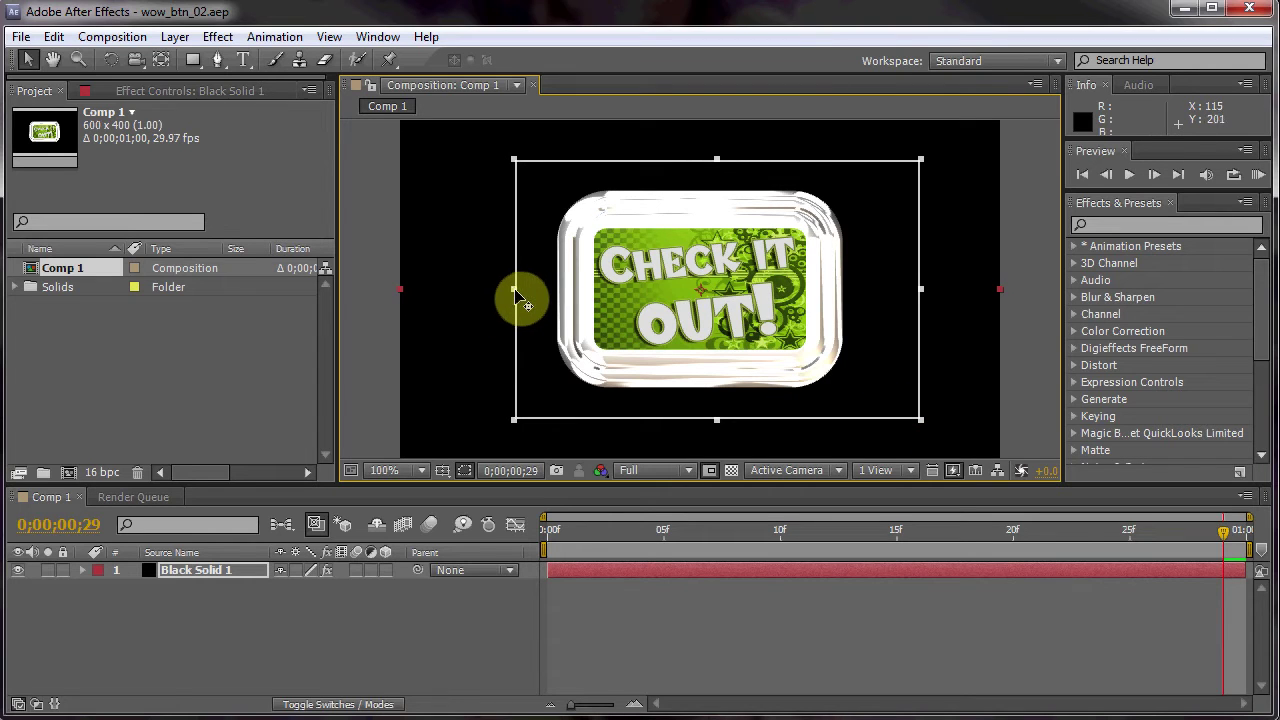
{"action": "left_click_drag", "start_coordinate": [516, 292], "coordinate": [499, 294]}
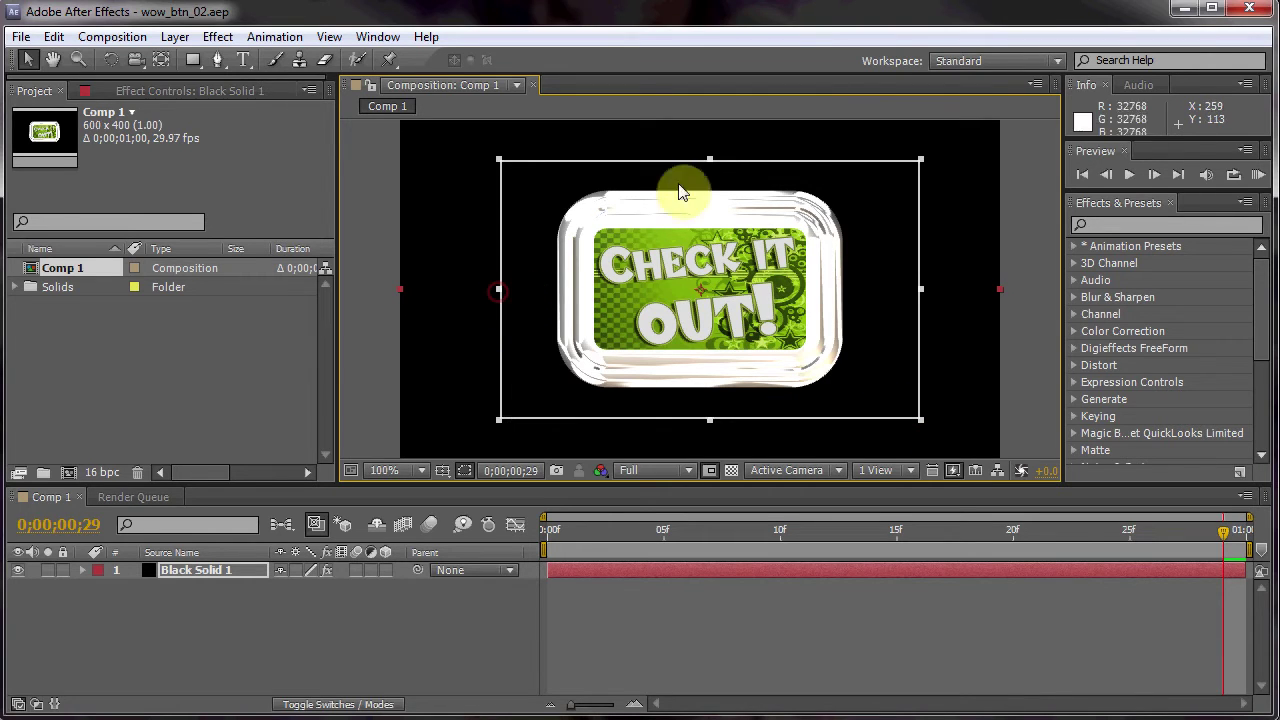
{"action": "left_click_drag", "start_coordinate": [710, 158], "coordinate": [709, 152]}
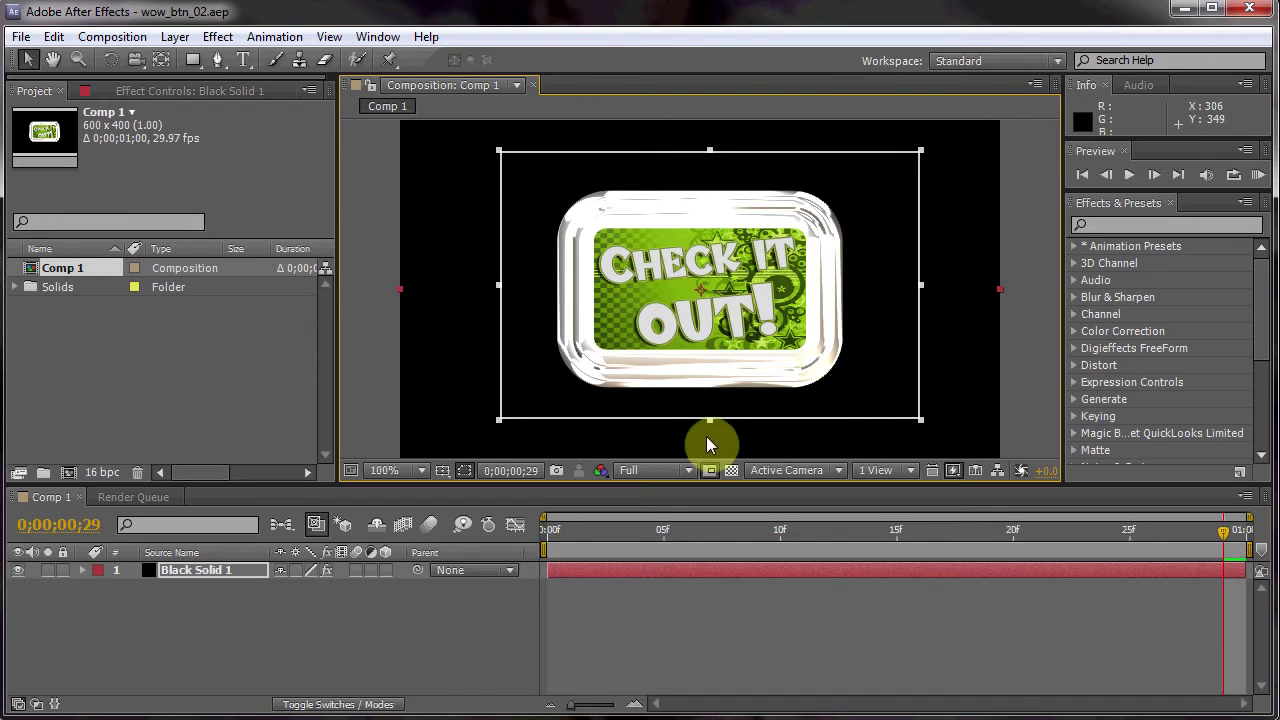
{"action": "left_click_drag", "start_coordinate": [708, 420], "coordinate": [712, 443]}
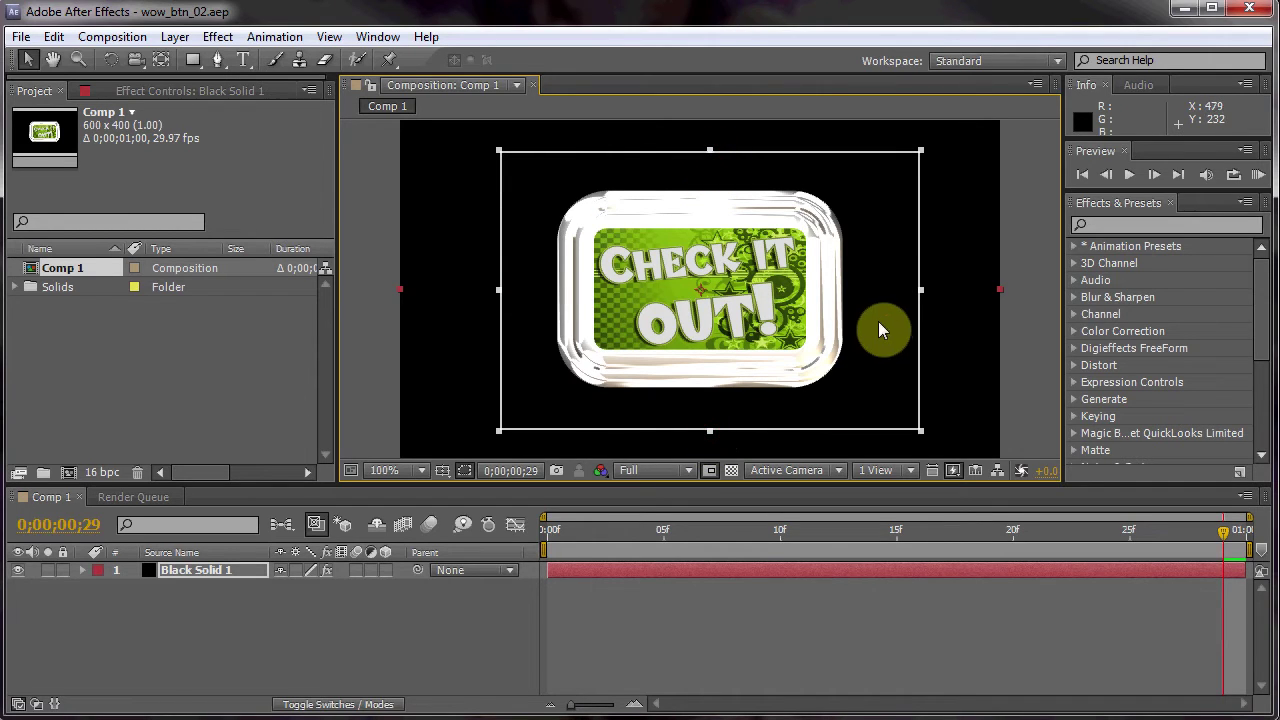
{"action": "mouse_move", "coordinate": [868, 322]}
{"action": "left_mouse_down"}
{"action": "mouse_move", "coordinate": [888, 318]}
{"action": "mouse_move", "coordinate": [876, 320]}
{"action": "left_mouse_up"}
{"action": "left_click", "coordinate": [920, 153]}
{"action": "left_click_drag", "start_coordinate": [920, 160], "coordinate": [909, 156]}
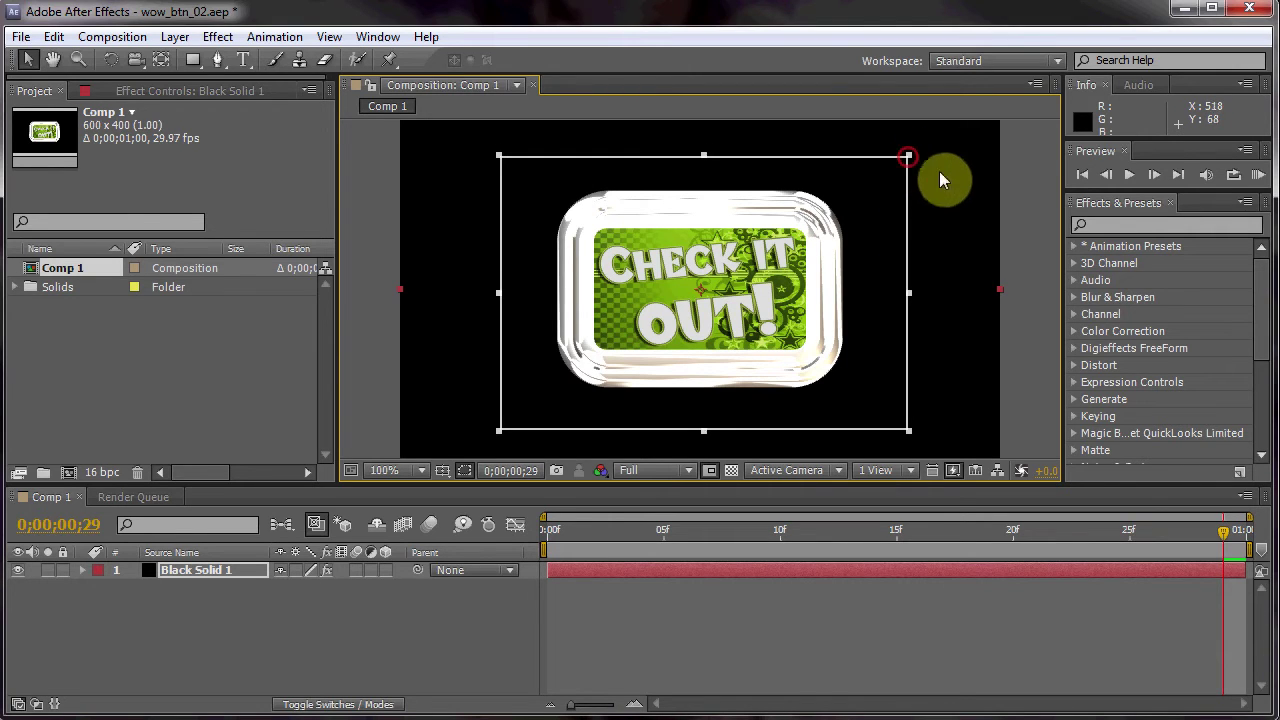
- Play back the spinning button animation to check its movement against the region of interest
{"action": "left_click", "coordinate": [1131, 175]}
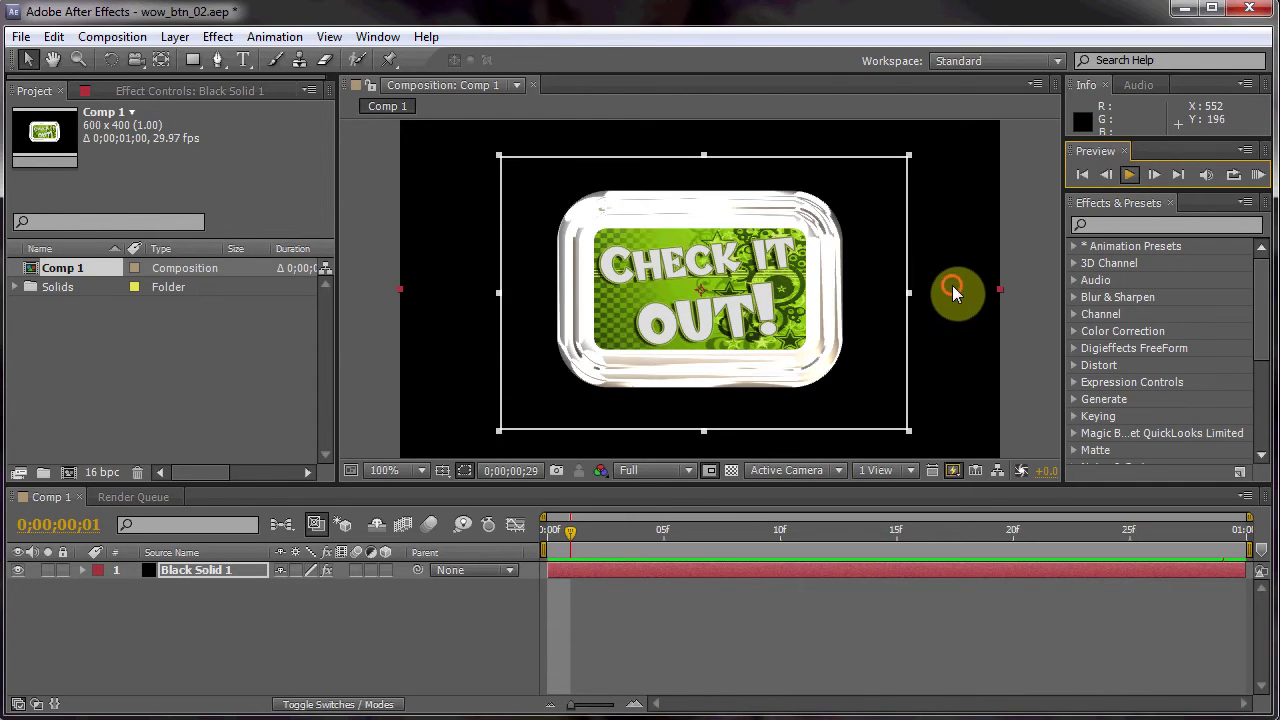
{"action": "key", "text": "space"}
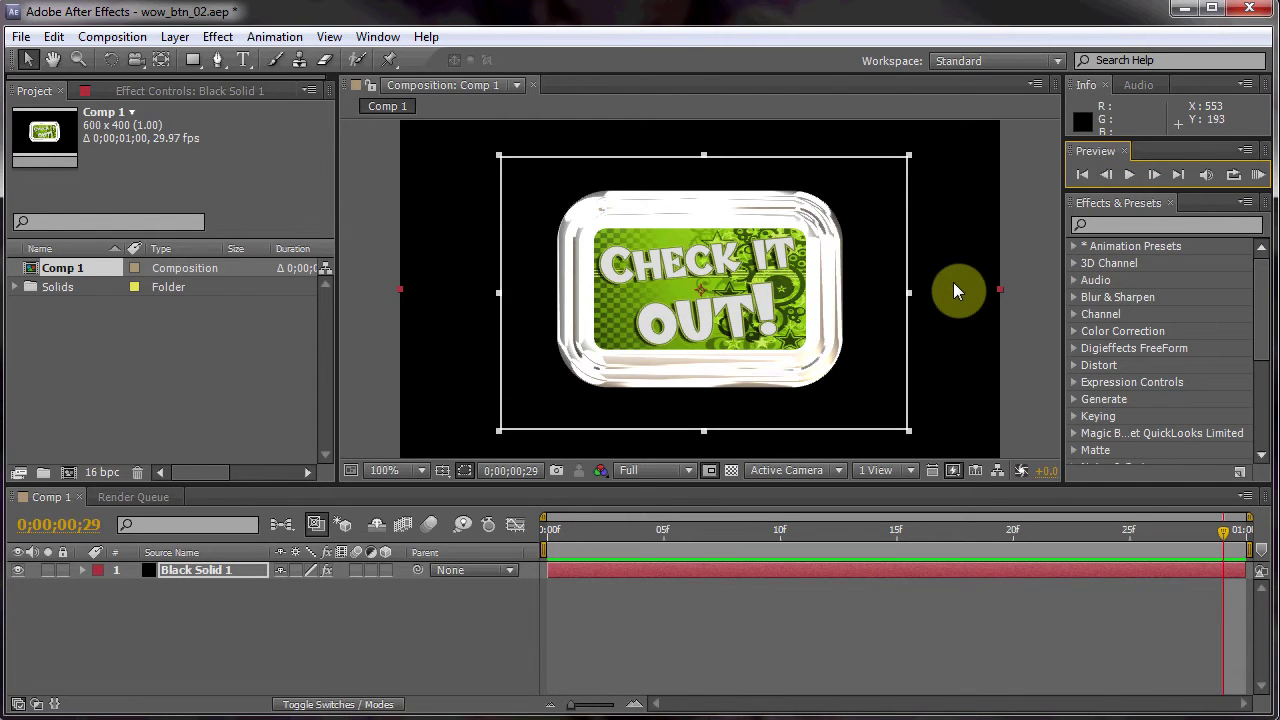
{"action": "left_click", "coordinate": [953, 282]}
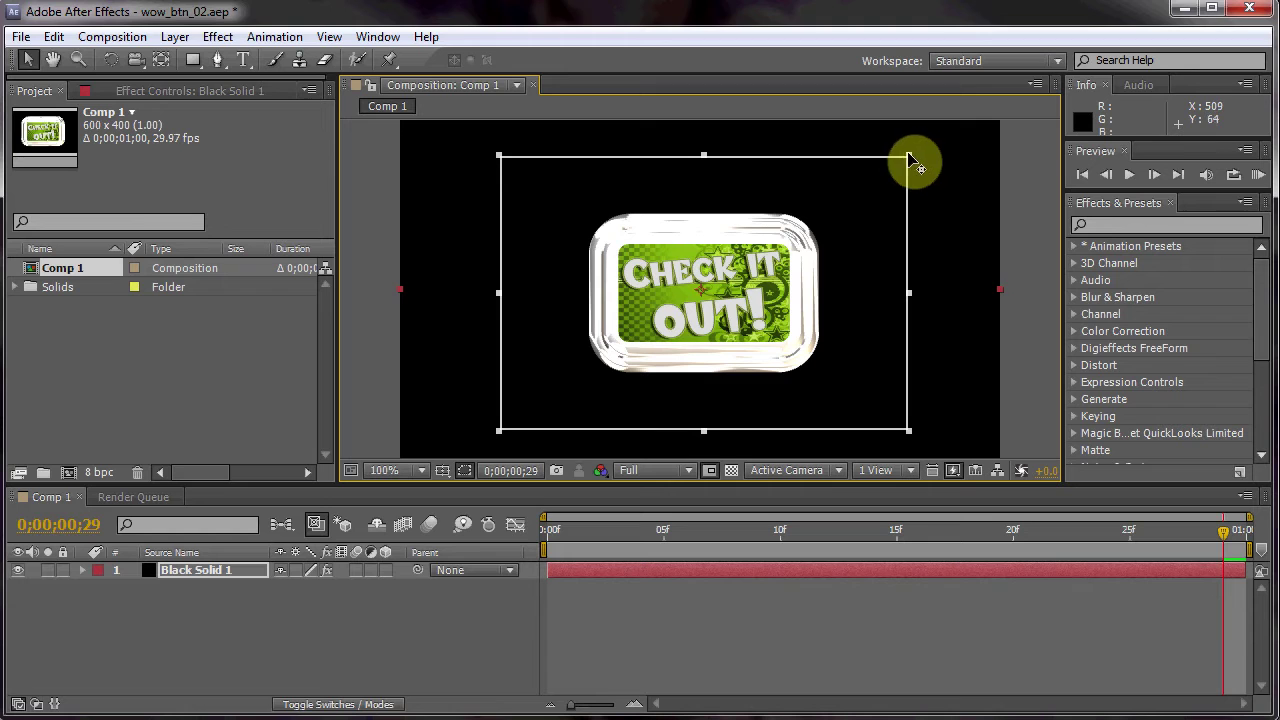
{"action": "left_click", "coordinate": [1128, 175]}
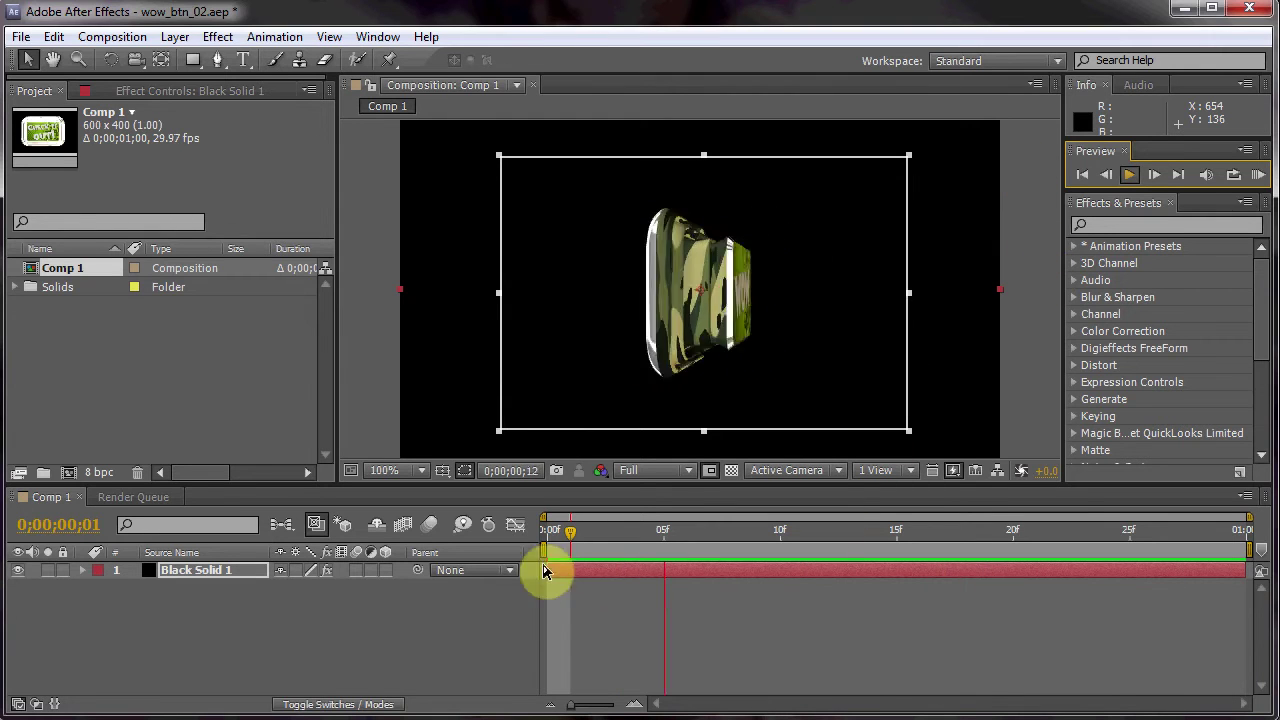
{"action": "left_click", "coordinate": [947, 398]}
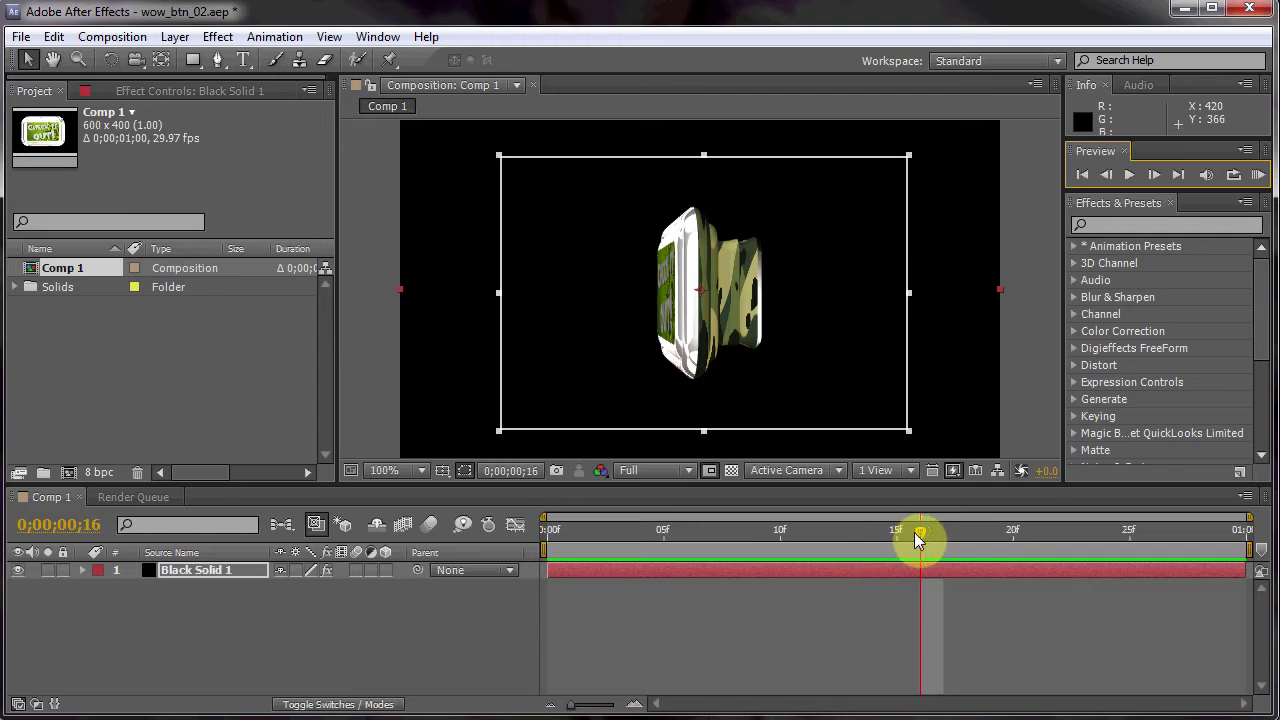
- At frame 20, tighten all four sides of the region of interest closer around the rotating button
{"action": "left_click_drag", "start_coordinate": [918, 534], "coordinate": [1008, 530]}
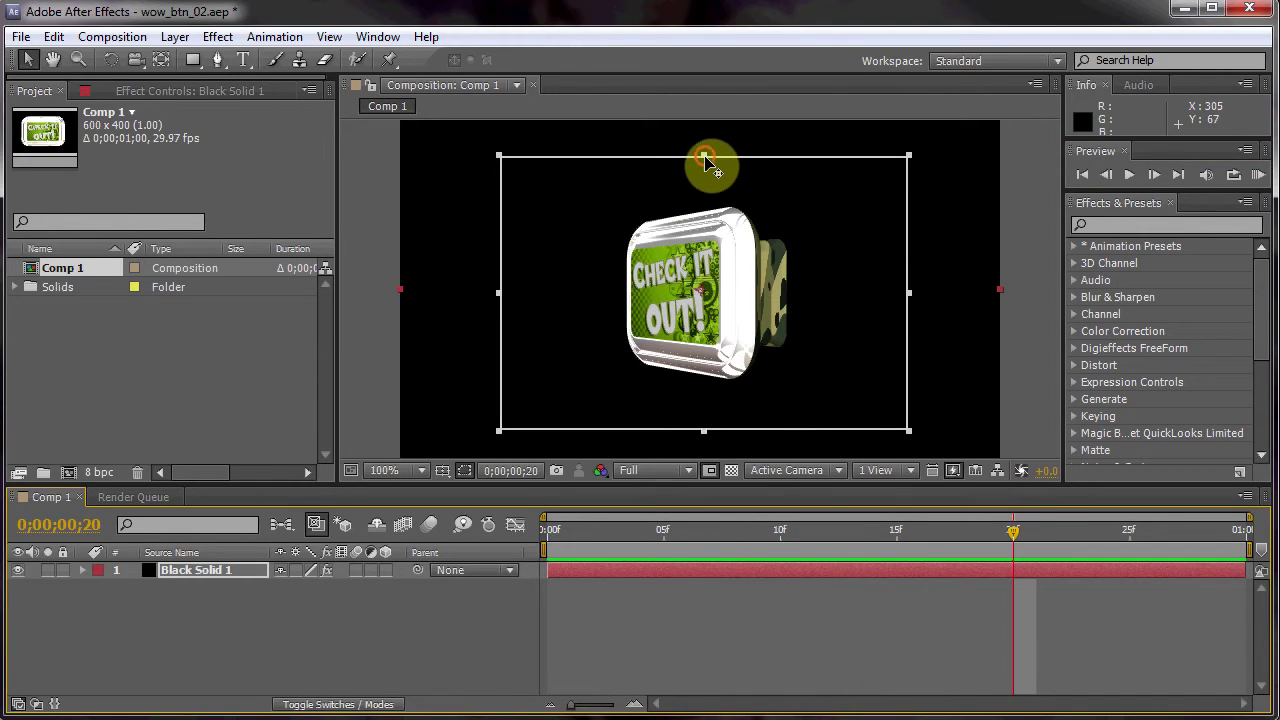
{"action": "left_click_drag", "start_coordinate": [705, 155], "coordinate": [706, 182]}
{"action": "left_click_drag", "start_coordinate": [705, 431], "coordinate": [708, 411]}
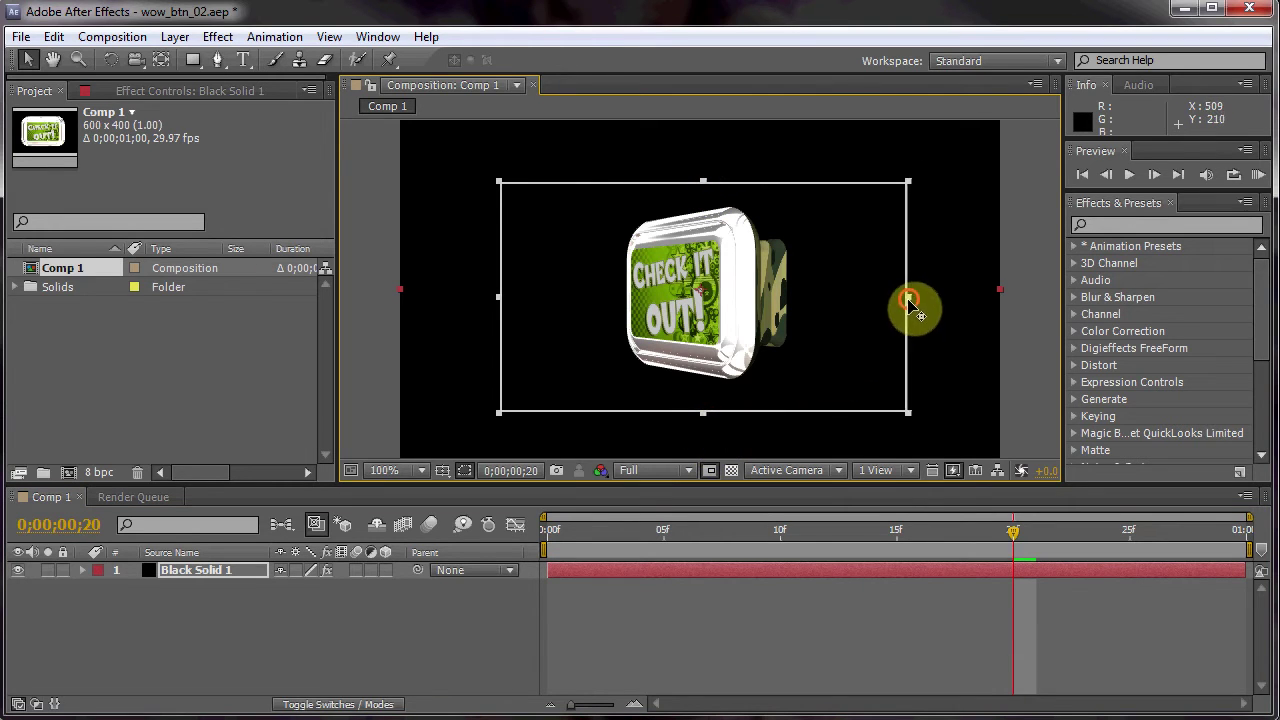
{"action": "left_click_drag", "start_coordinate": [908, 299], "coordinate": [888, 300]}
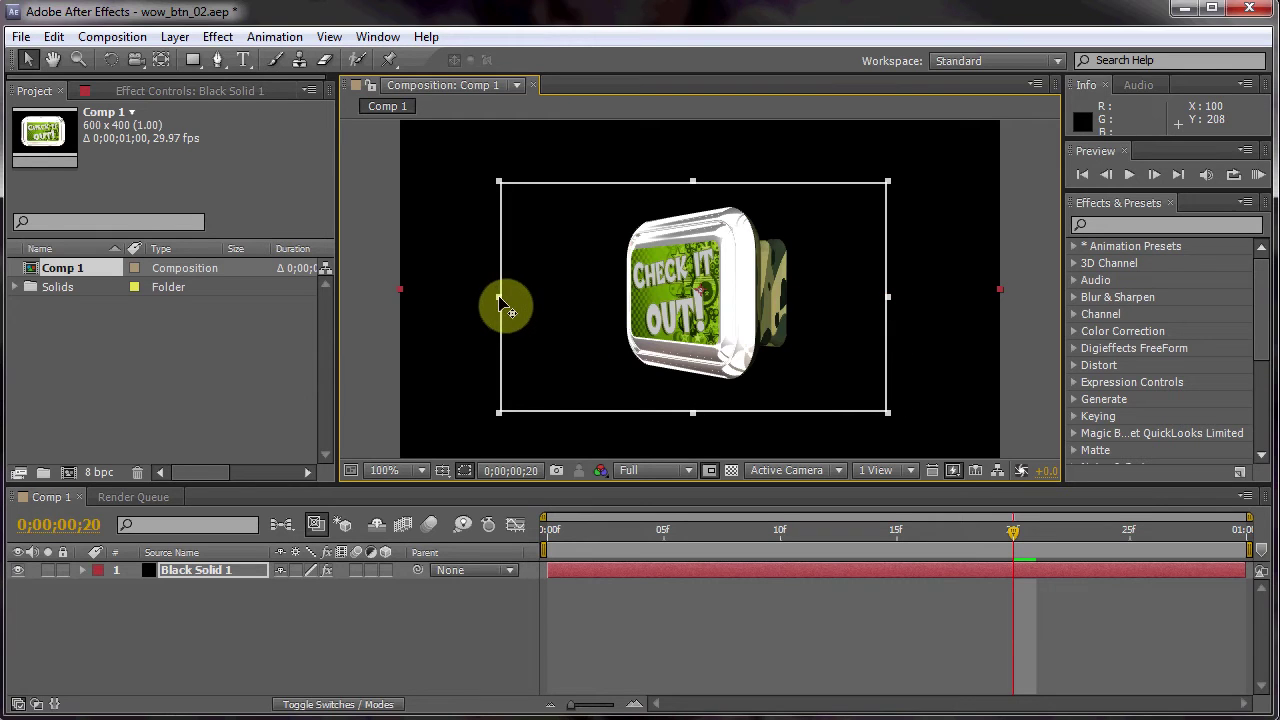
{"action": "left_click_drag", "start_coordinate": [499, 297], "coordinate": [519, 298]}
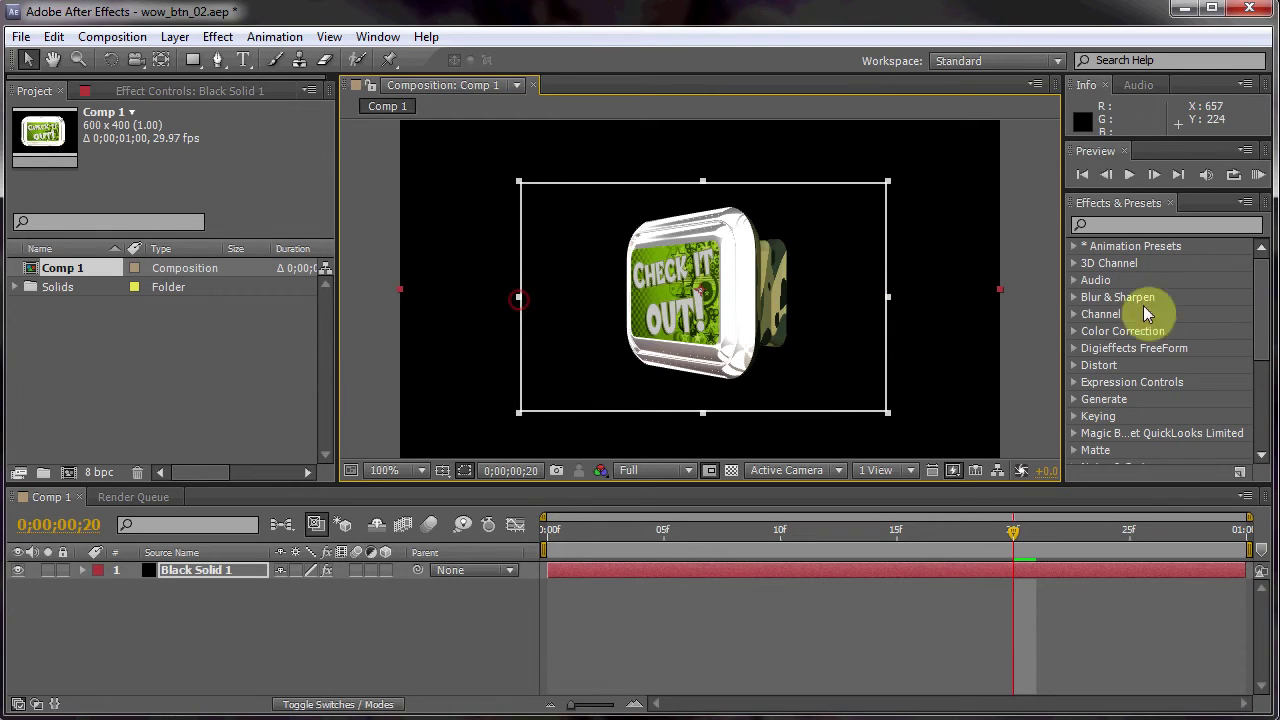
- Preview the animation within the tightened region and crop the composition to the region of interest
{"action": "left_click", "coordinate": [1129, 176]}
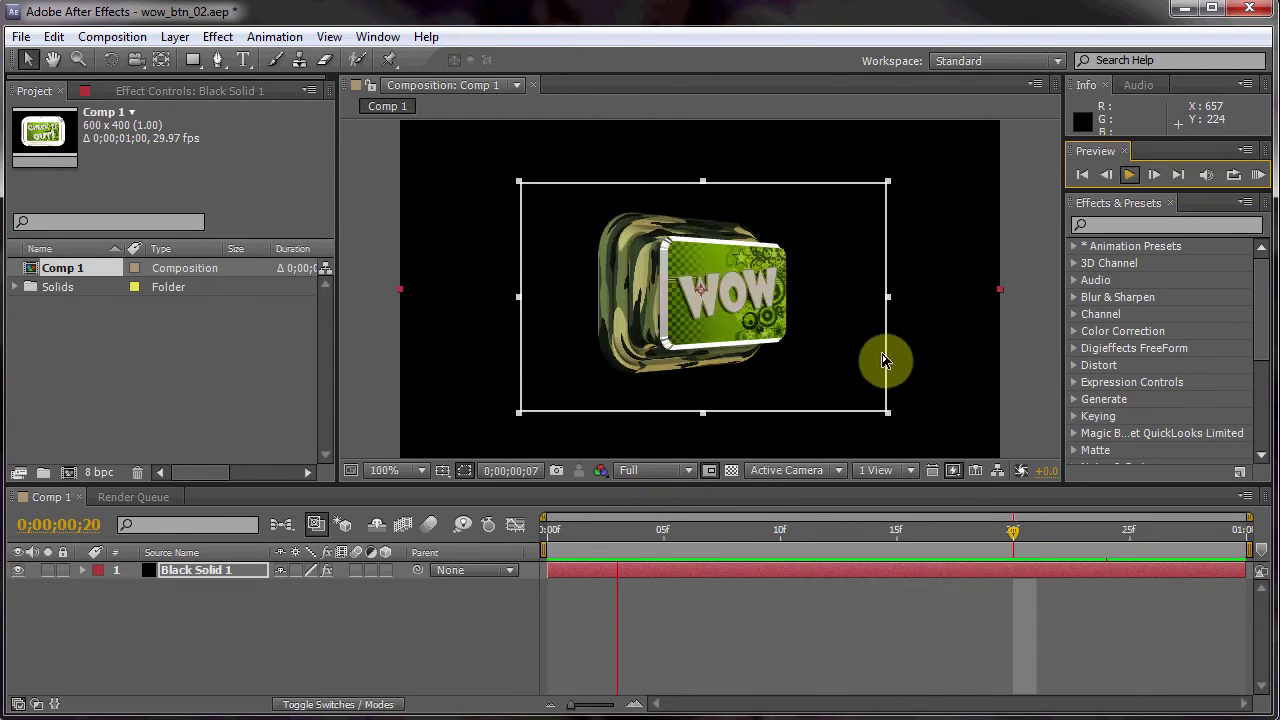
{"action": "left_click", "coordinate": [946, 315]}
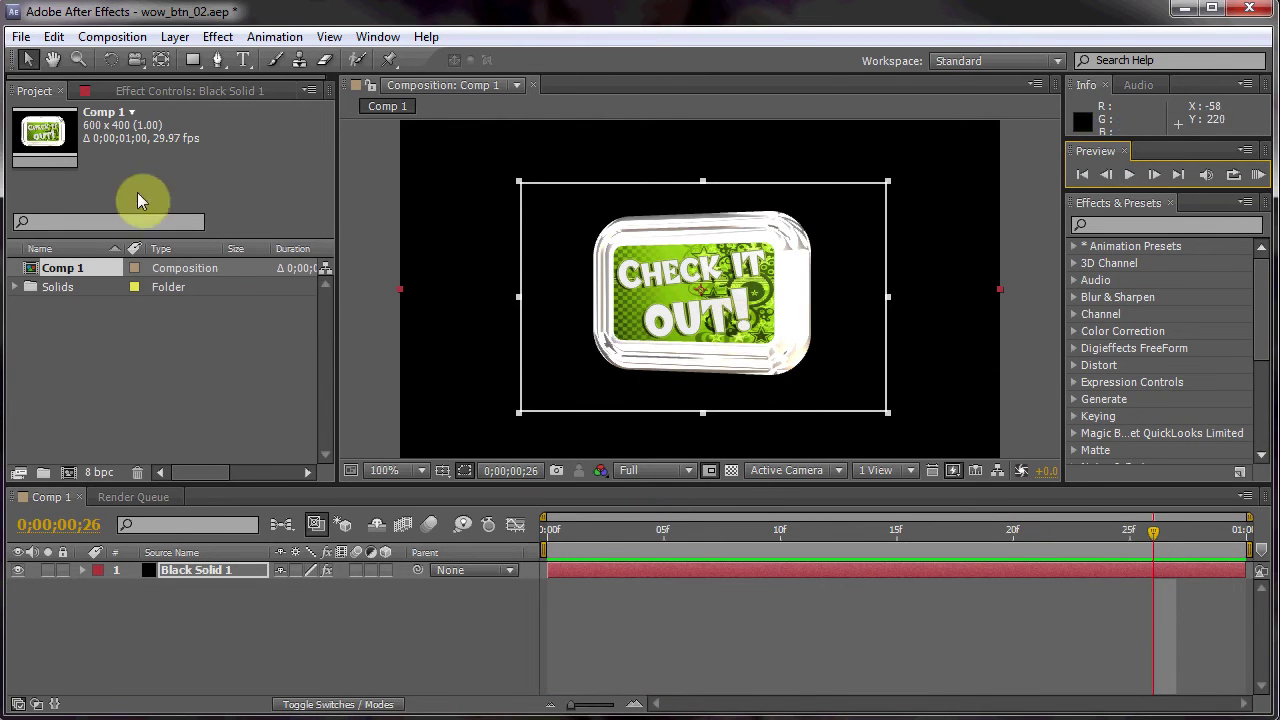
{"action": "left_click", "coordinate": [114, 38]}
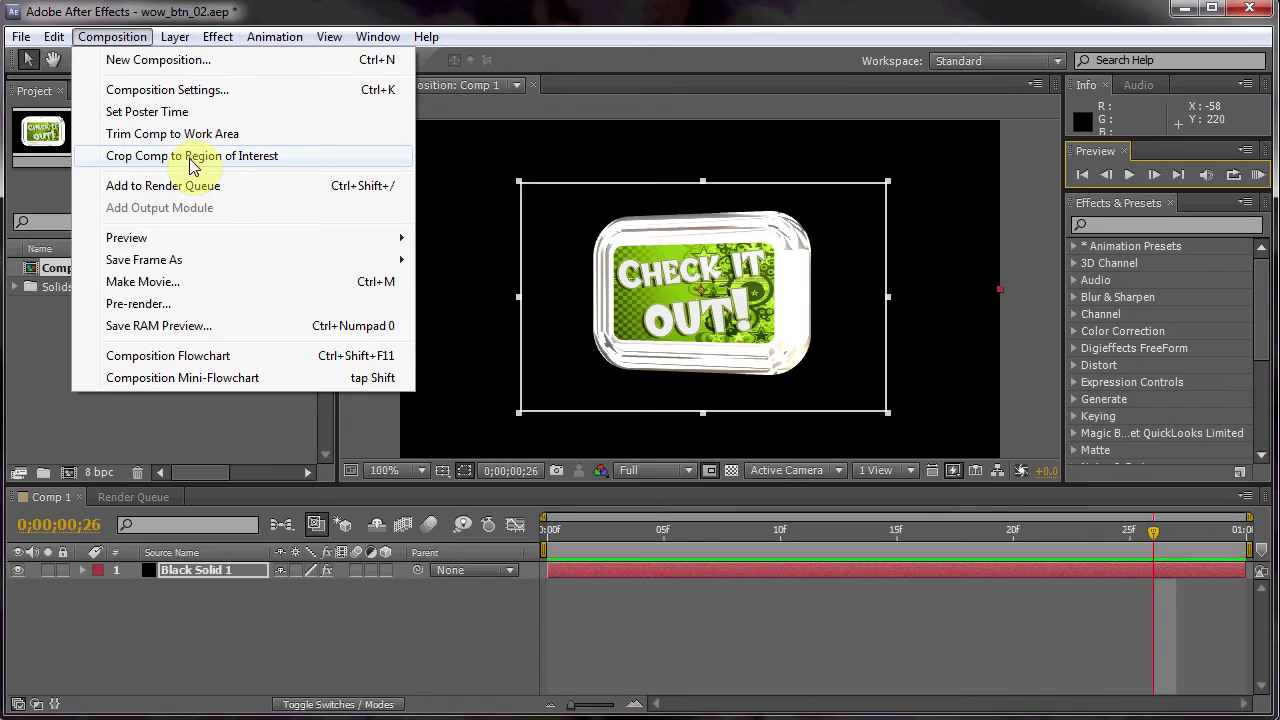
{"action": "left_click", "coordinate": [191, 160]}
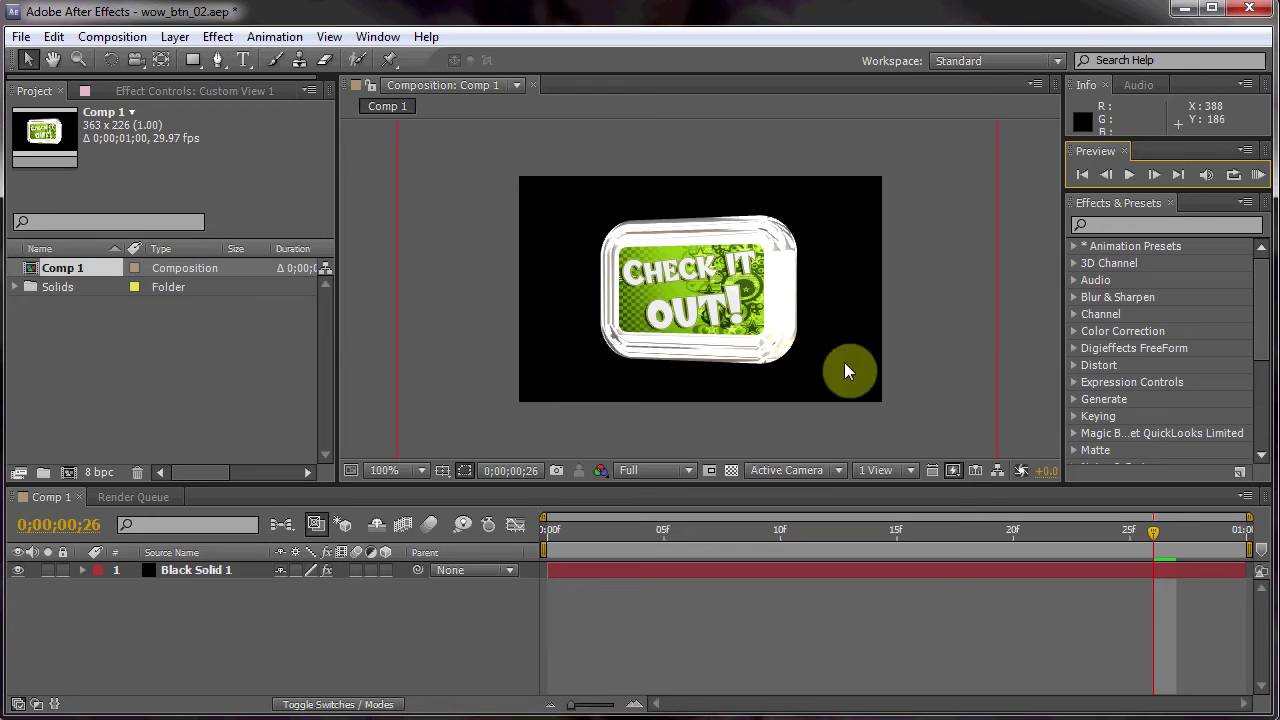
- Set the project's colour depth to 16 bits per channel
{"action": "left_click", "coordinate": [96, 472]}
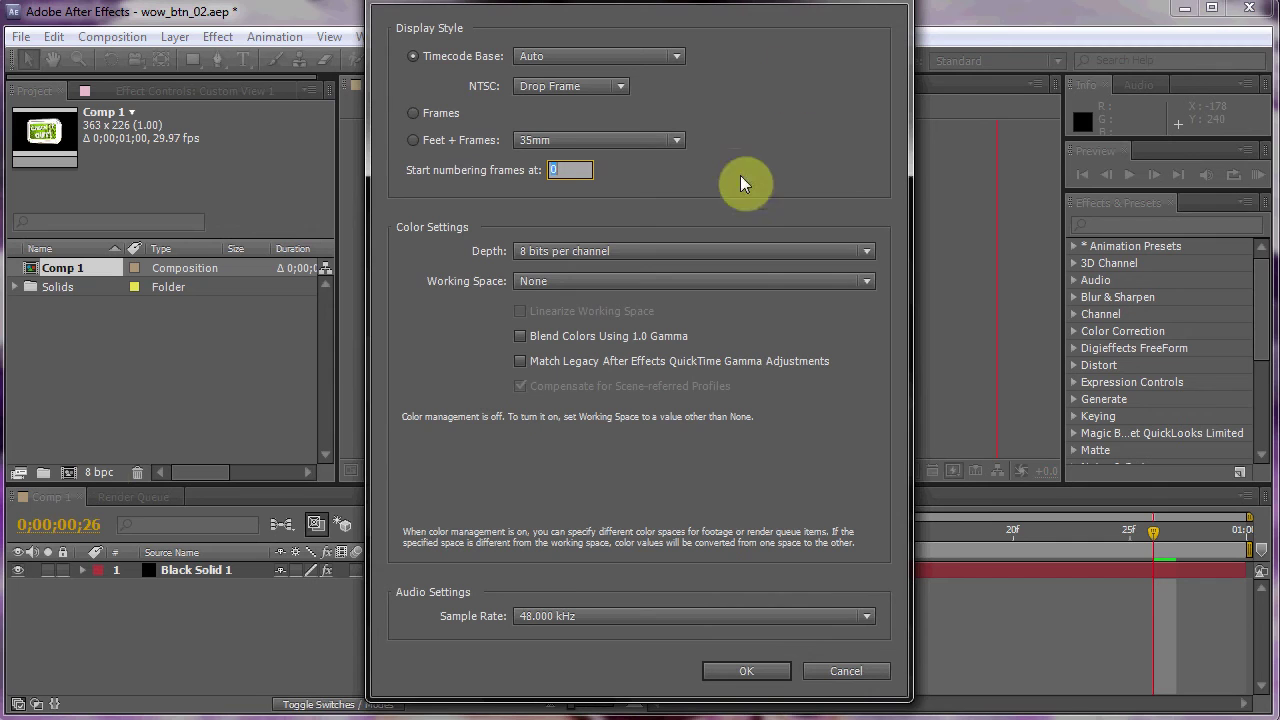
{"action": "left_click", "coordinate": [871, 250]}
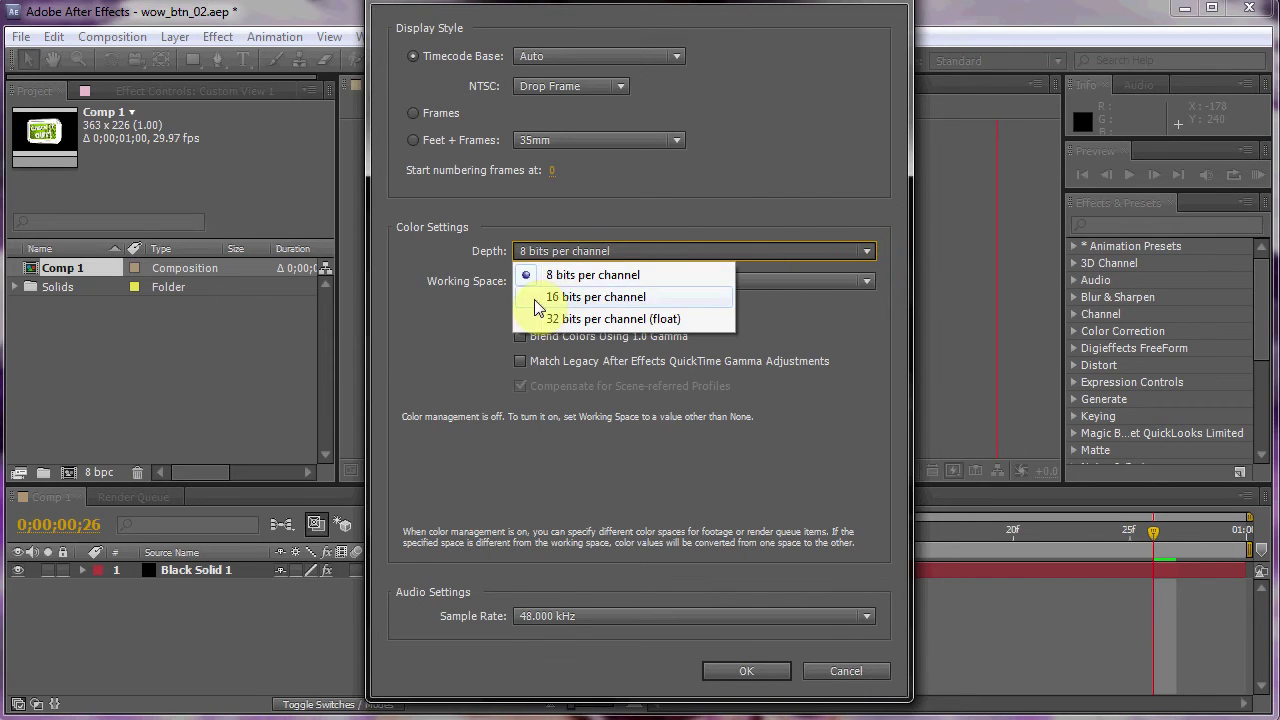
{"action": "left_click", "coordinate": [595, 296]}
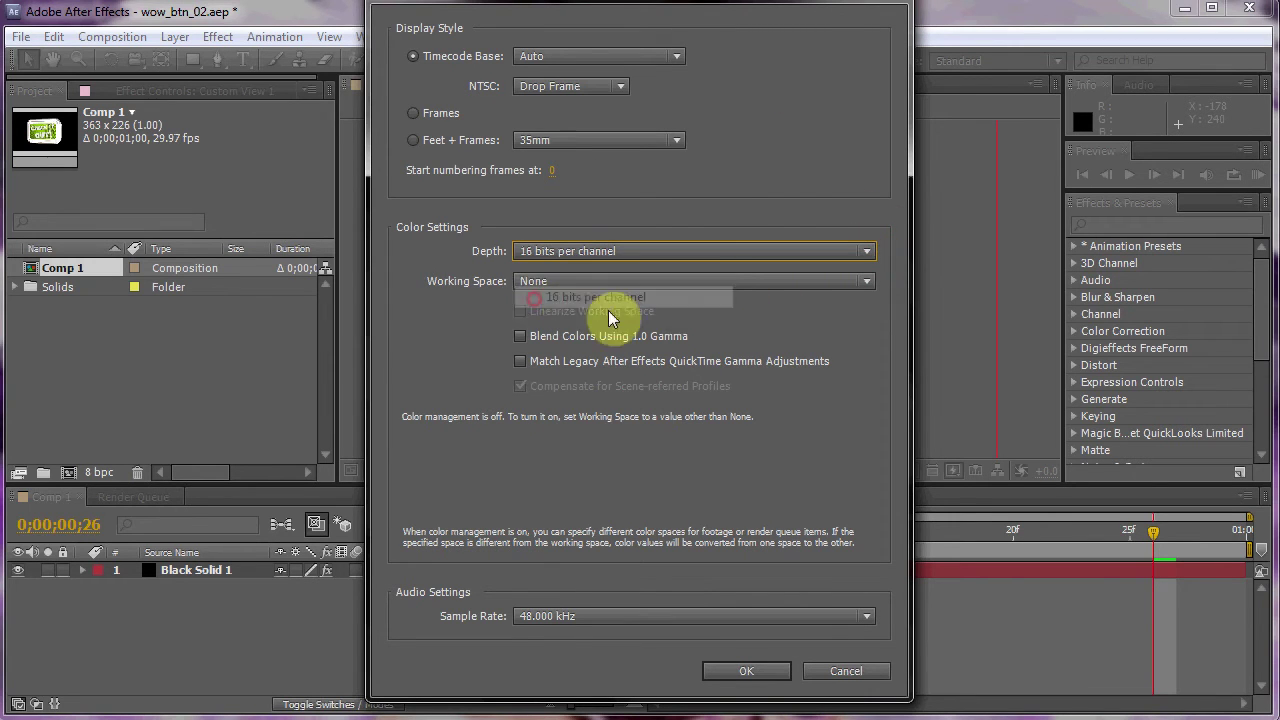
{"action": "left_click", "coordinate": [750, 673]}
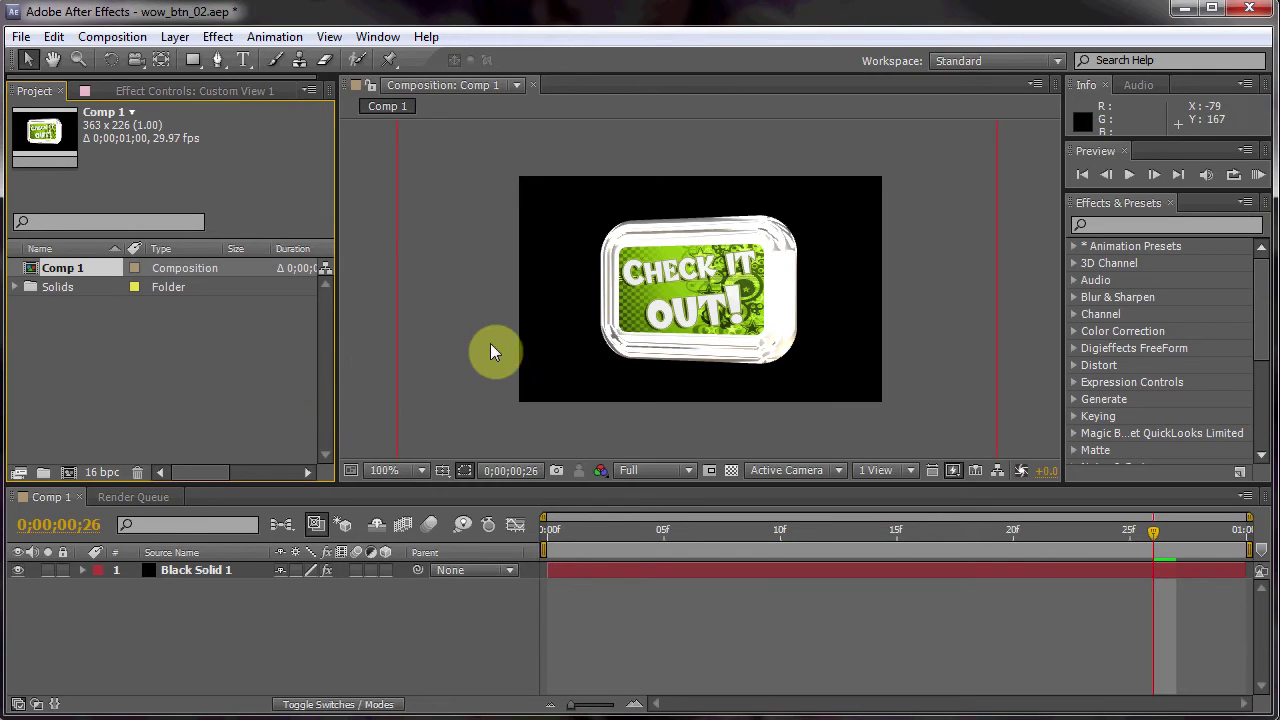
- Preview the spinning button animation and return the playhead to frame 0
{"action": "left_click", "coordinate": [1131, 178]}
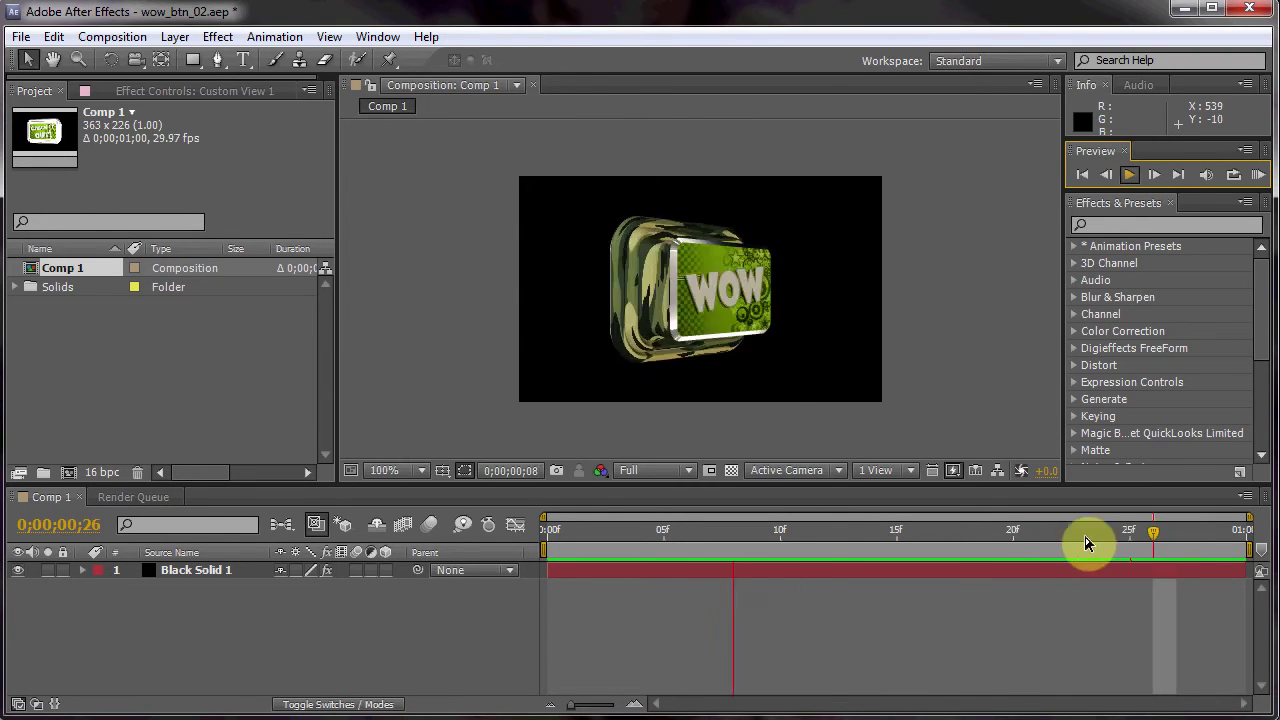
{"action": "key", "text": "space"}
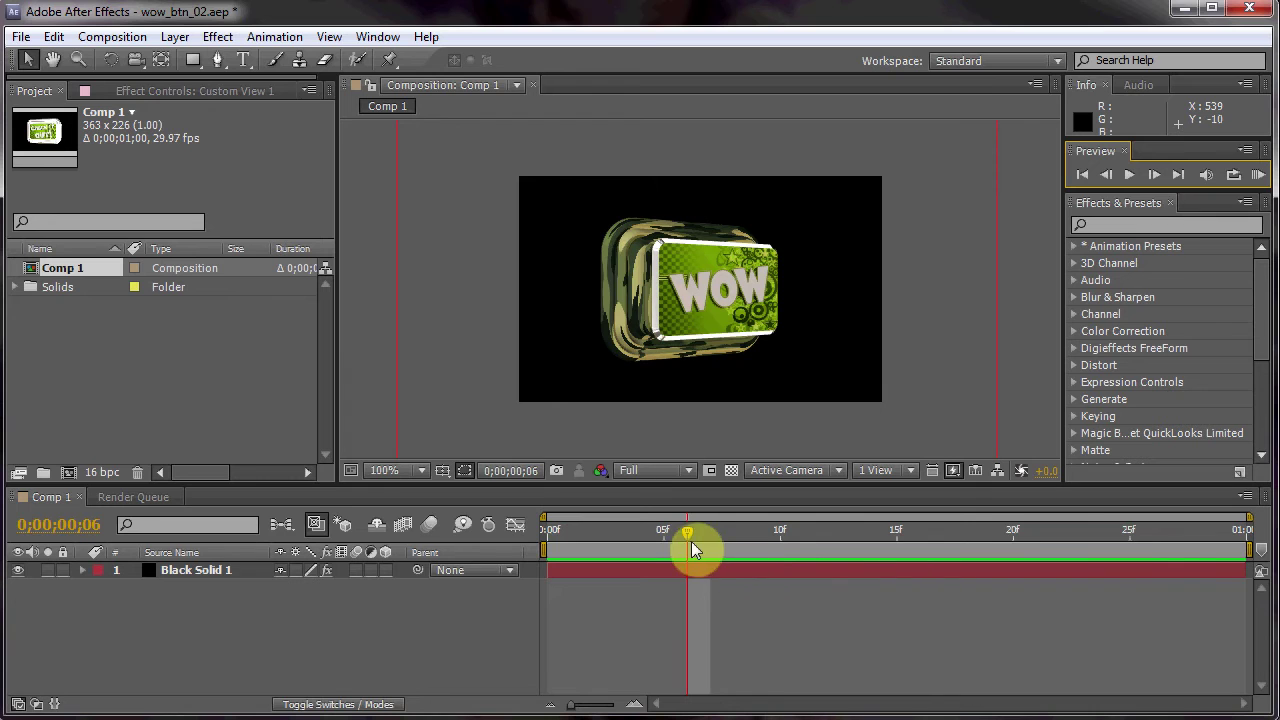
{"action": "left_click_drag", "start_coordinate": [691, 543], "coordinate": [540, 524]}
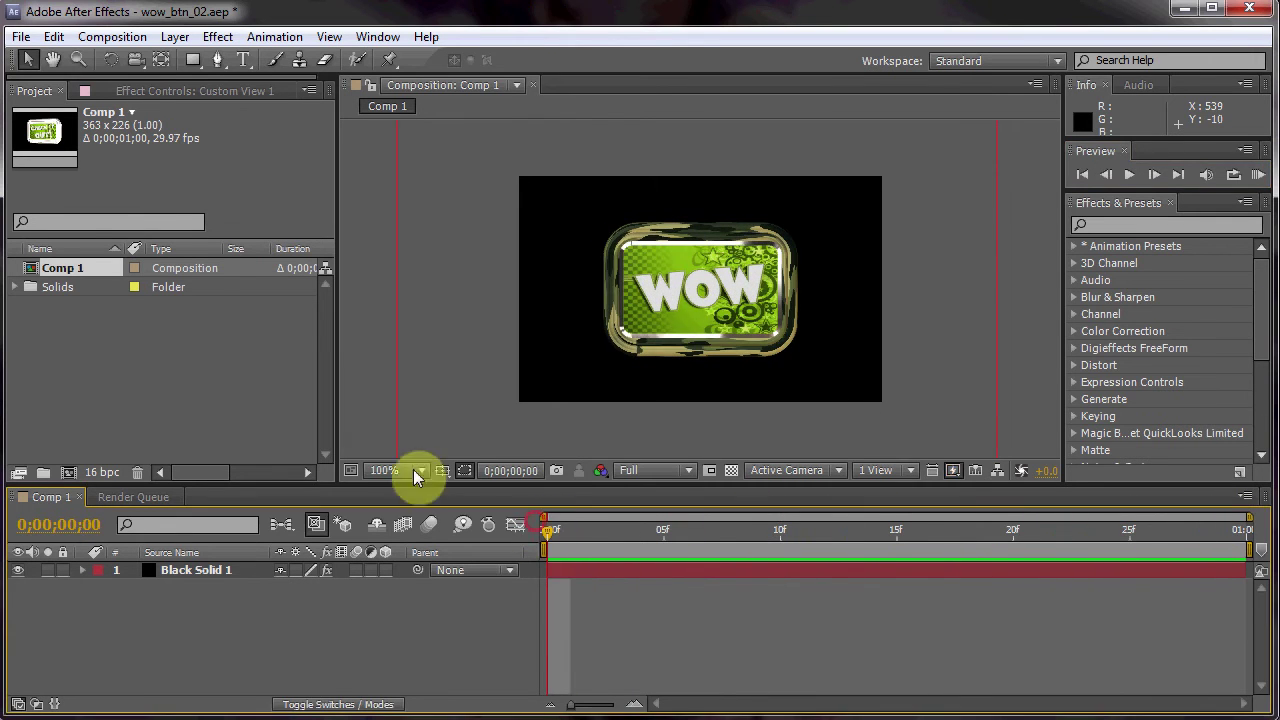
- Queue Comp 1 as a movie proxy render with Best Settings and the FLV with Alpha output module
{"action": "left_click", "coordinate": [21, 38]}
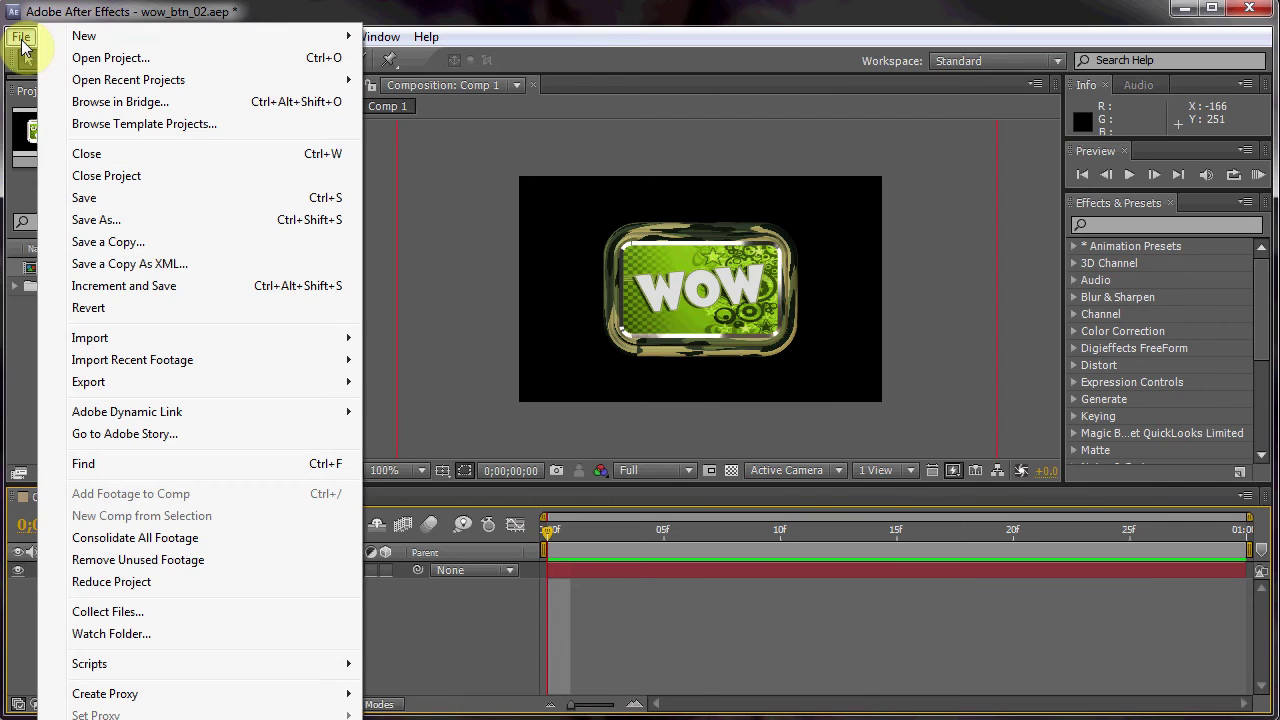
{"action": "mouse_move", "coordinate": [132, 699]}
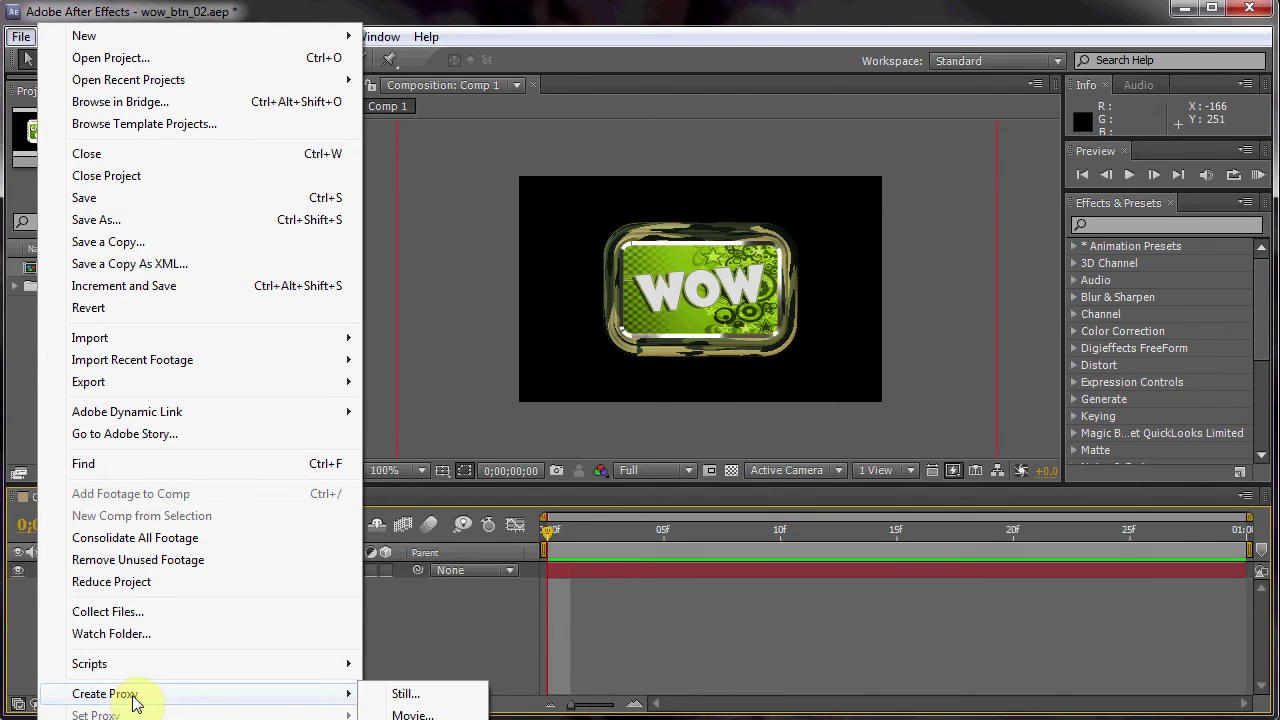
{"action": "left_click", "coordinate": [412, 714]}
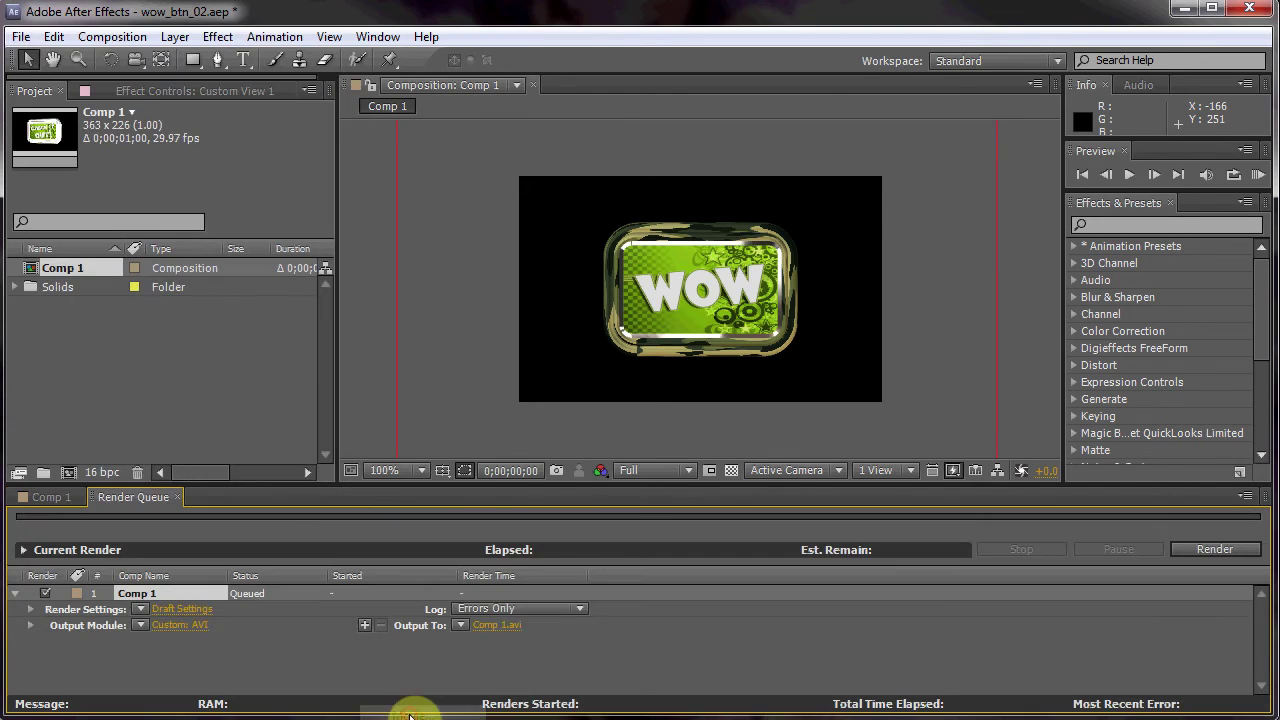
{"action": "left_click", "coordinate": [142, 608]}
{"action": "left_click", "coordinate": [172, 622]}
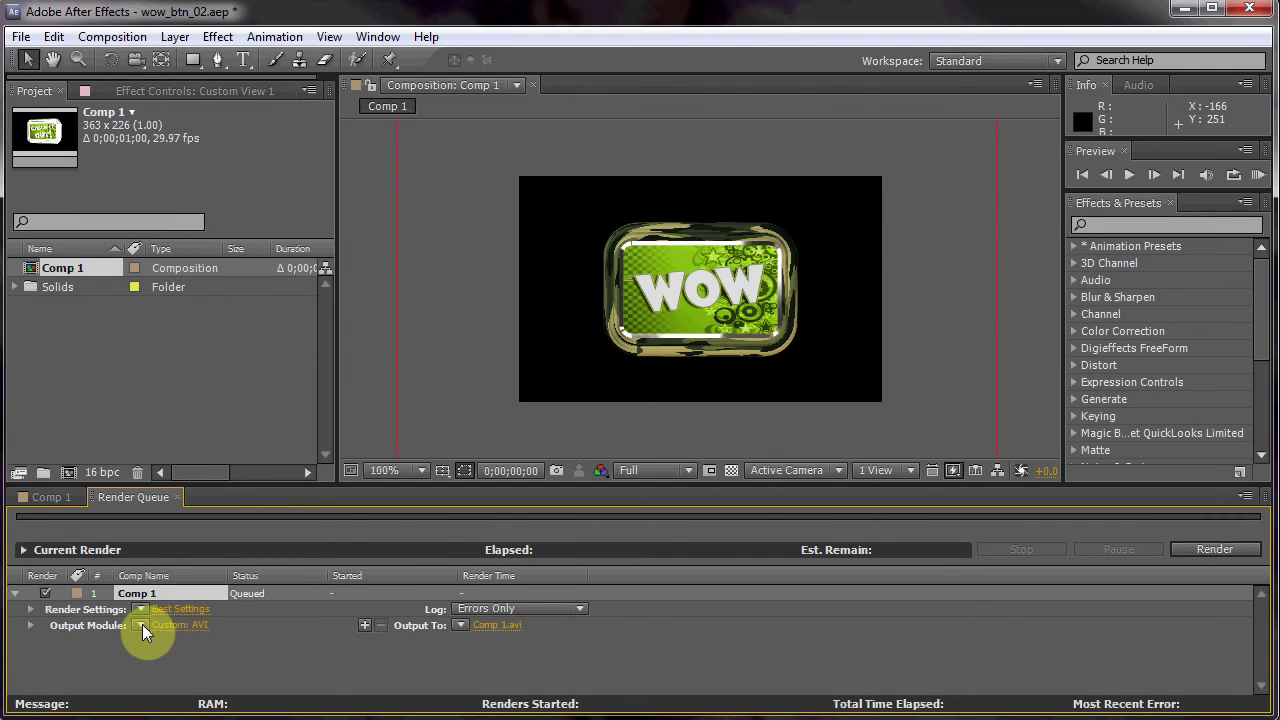
{"action": "left_click", "coordinate": [142, 624]}
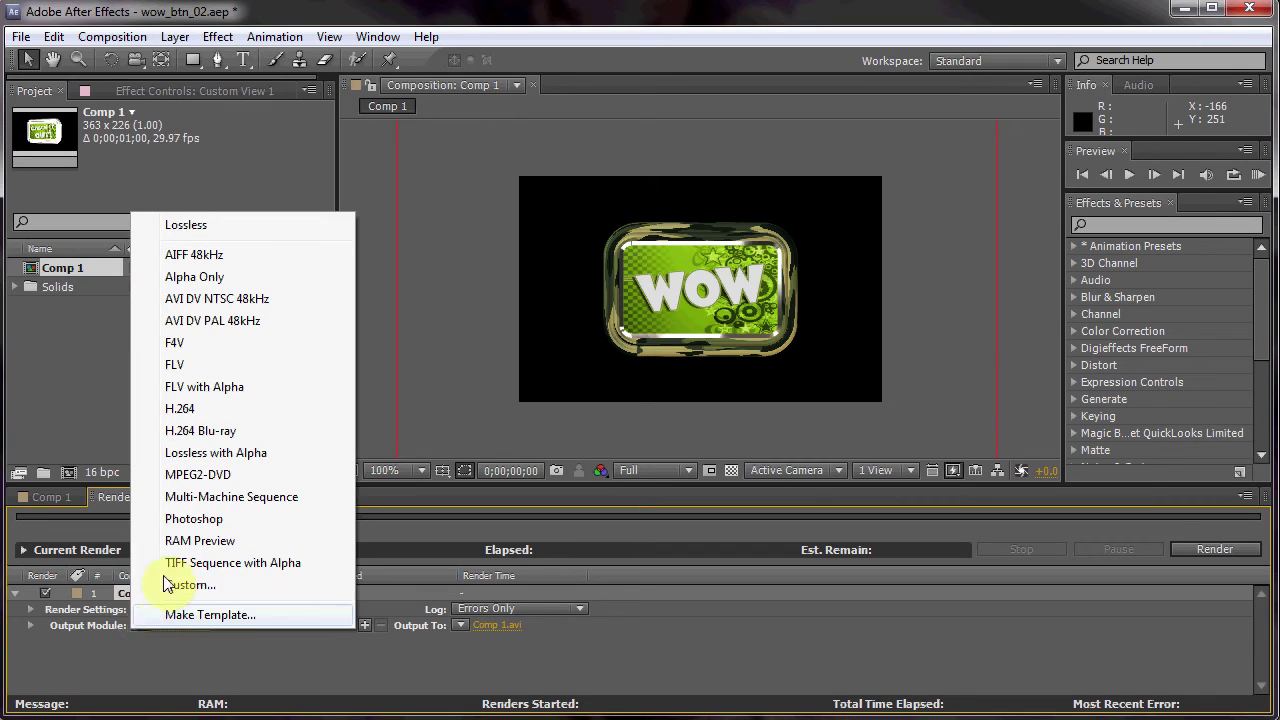
{"action": "left_click", "coordinate": [246, 387]}
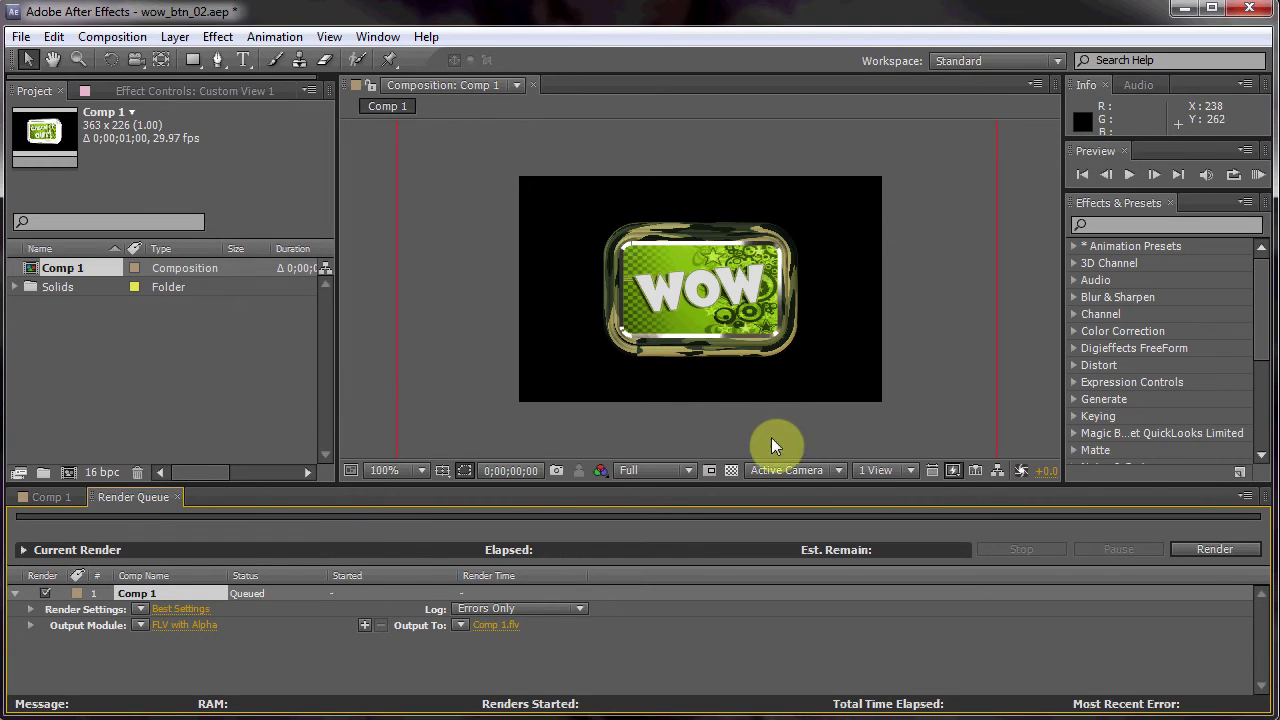
- Show the composition's transparency grid and set the render's output file to Comp 1 in FLV format on the Desktop
{"action": "left_click", "coordinate": [729, 469]}
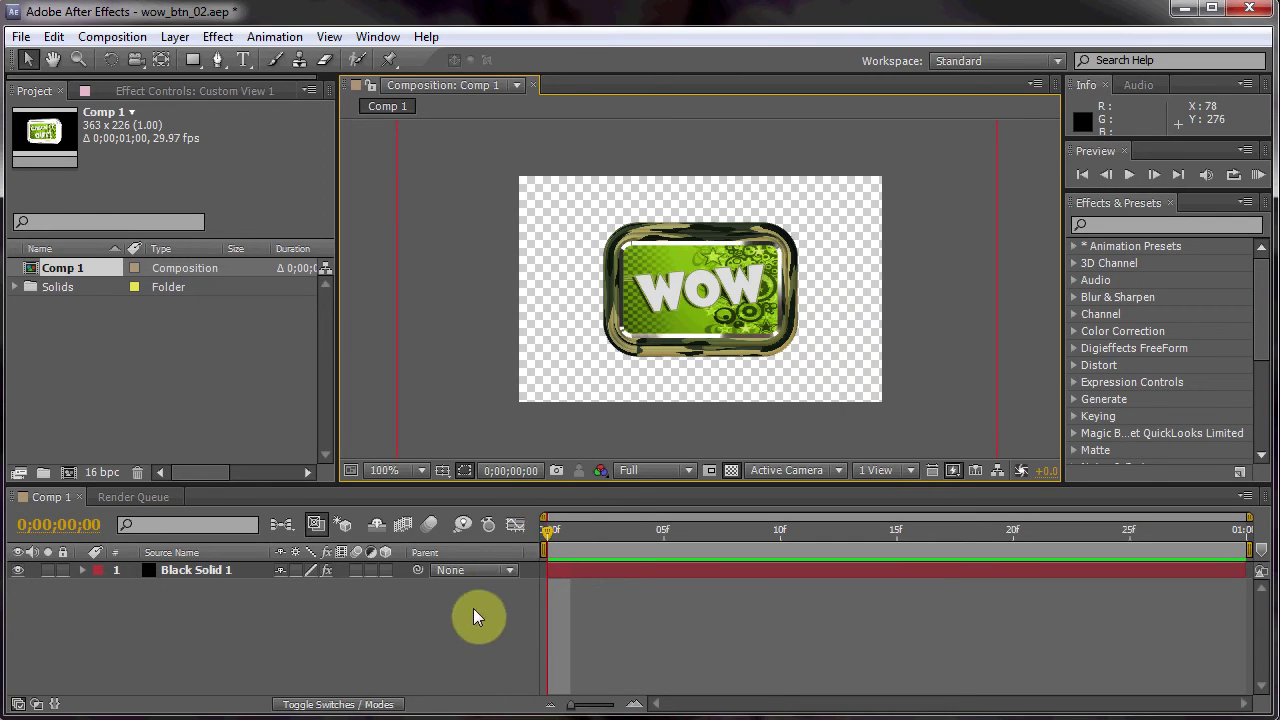
{"action": "left_click", "coordinate": [125, 497]}
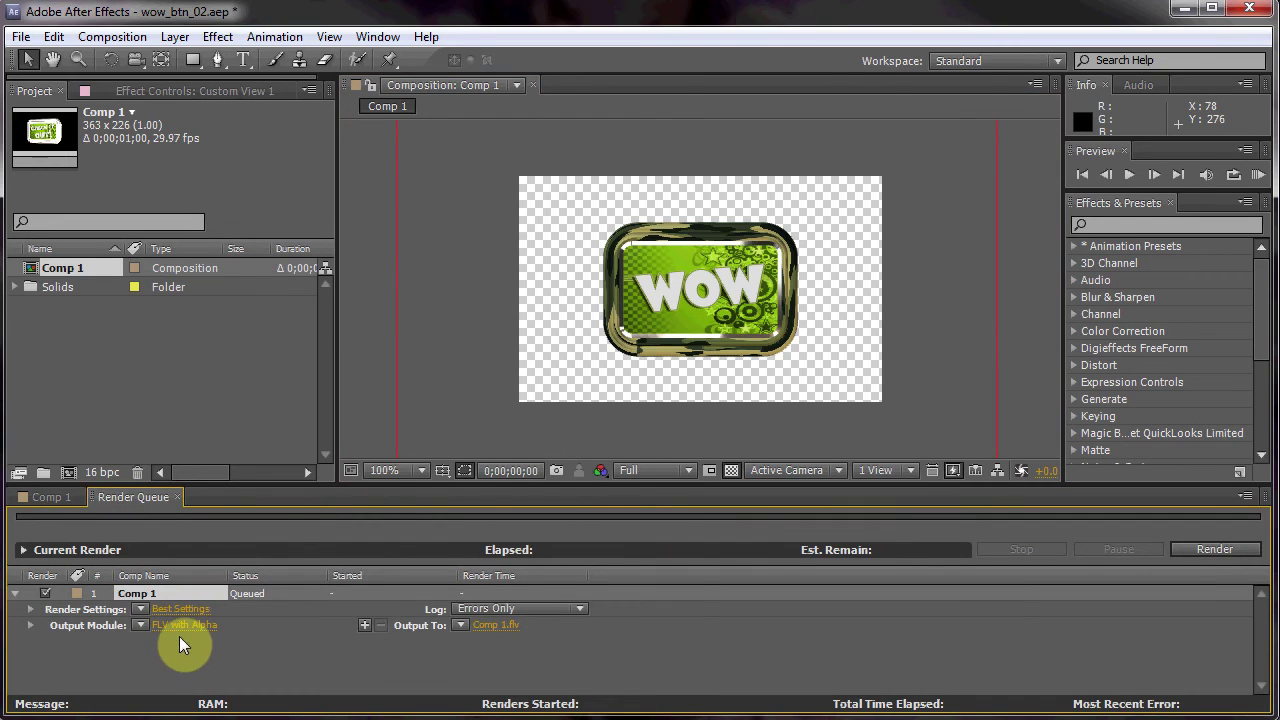
{"action": "left_click", "coordinate": [487, 627]}
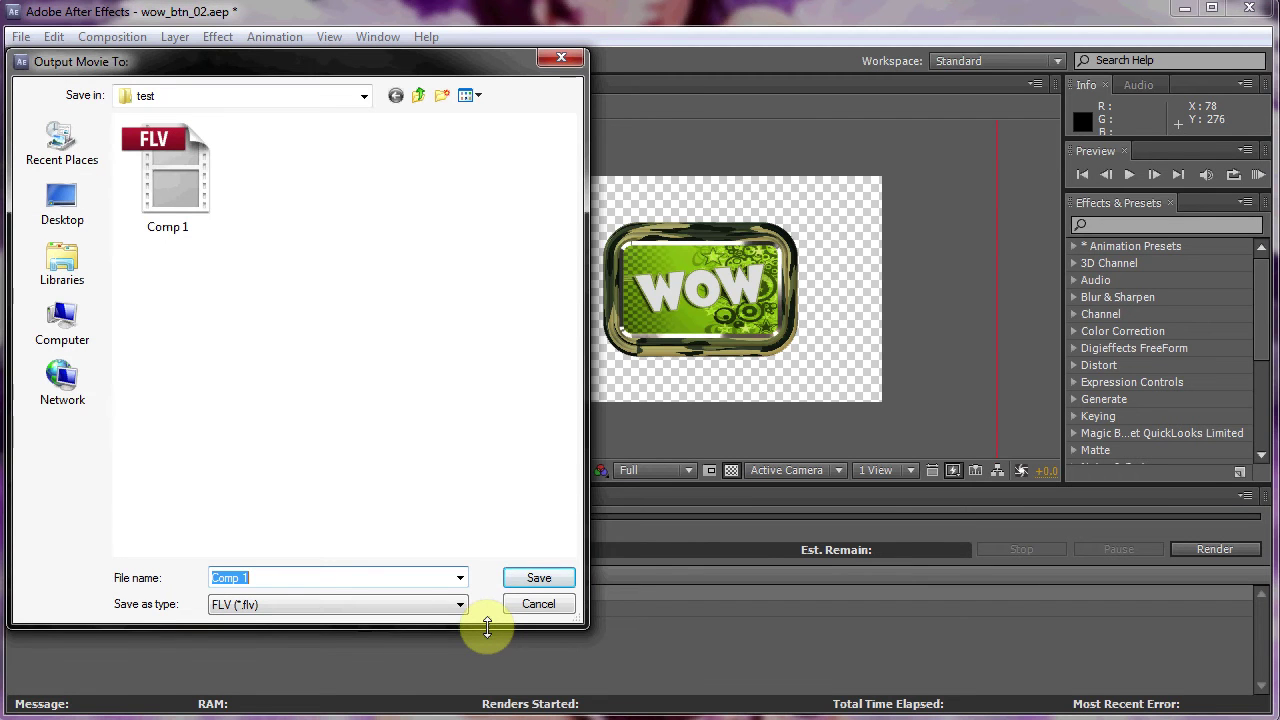
{"action": "left_click", "coordinate": [68, 202]}
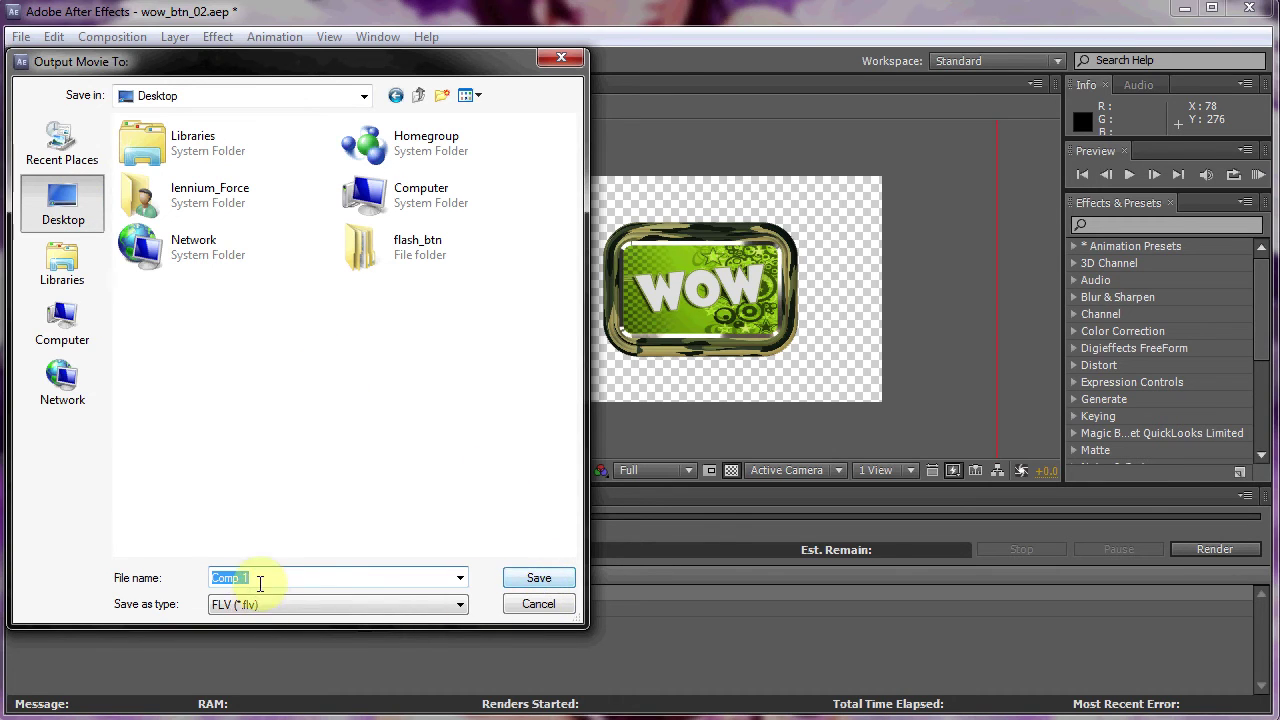
{"action": "left_click", "coordinate": [557, 579]}
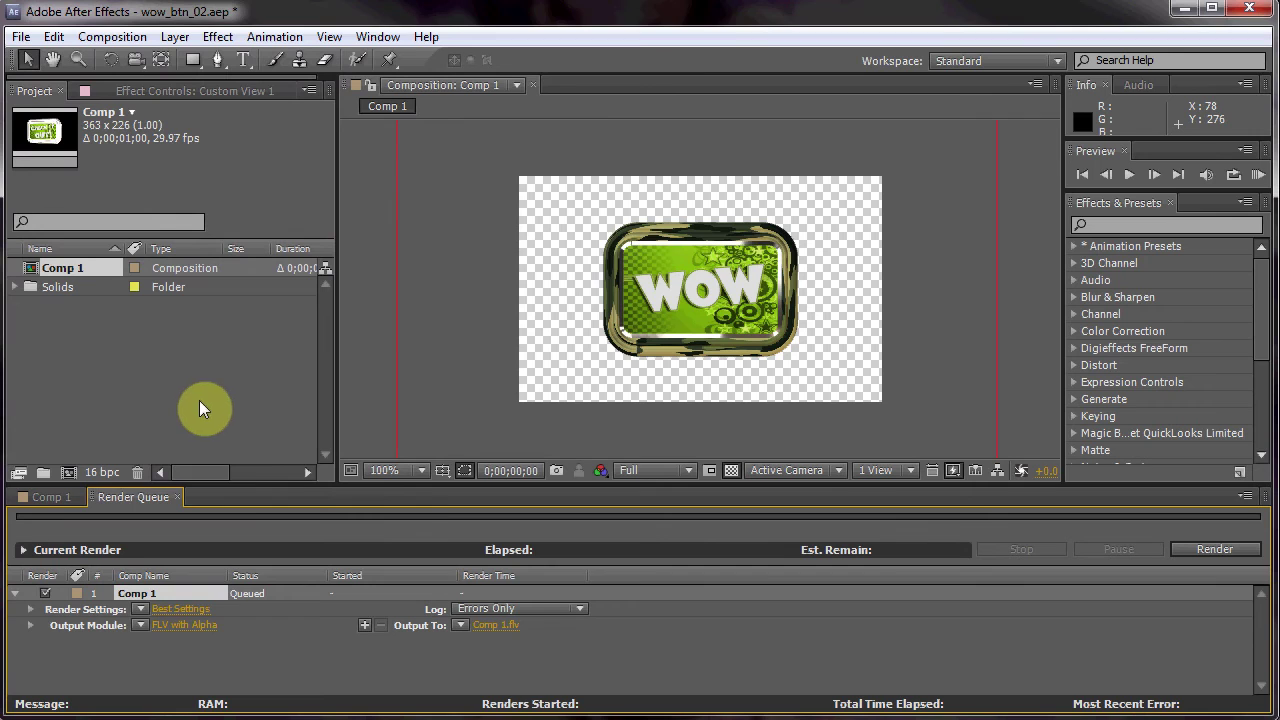
- Review the format and colour depth choices in the queued render's output module settings
{"action": "left_click", "coordinate": [178, 627]}
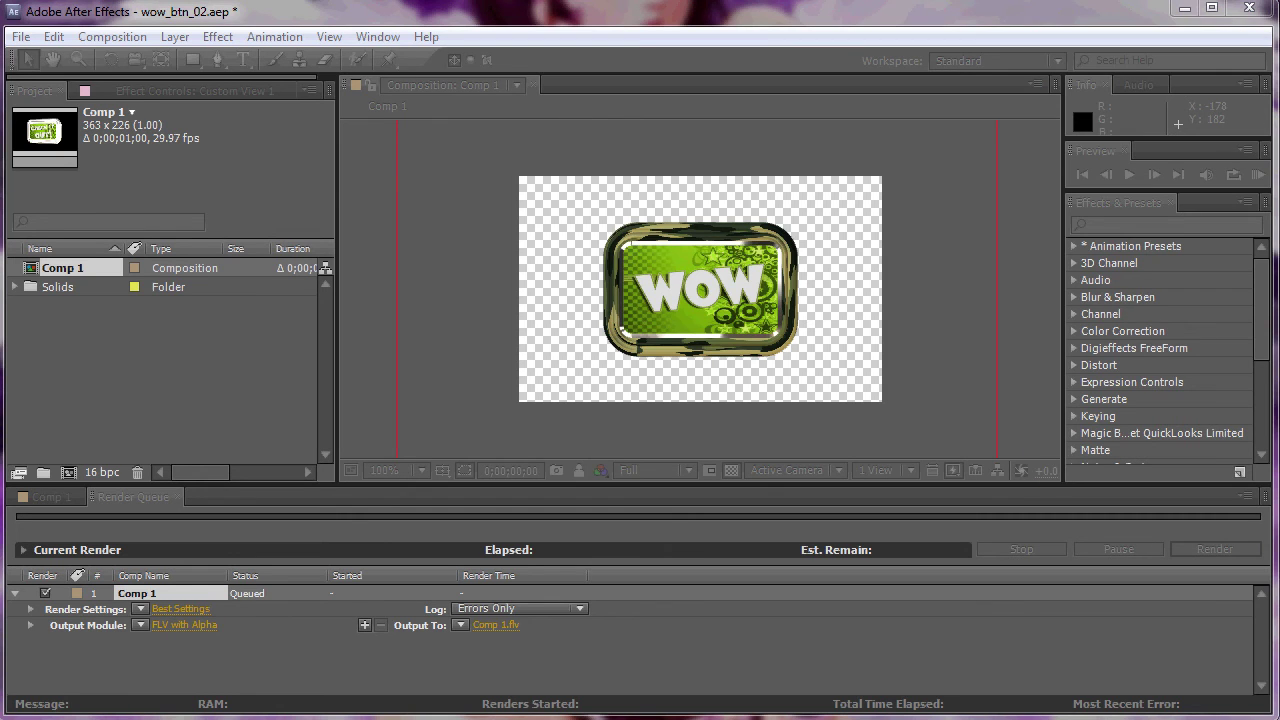
{"action": "left_click_drag", "start_coordinate": [560, 118], "coordinate": [480, 65]}
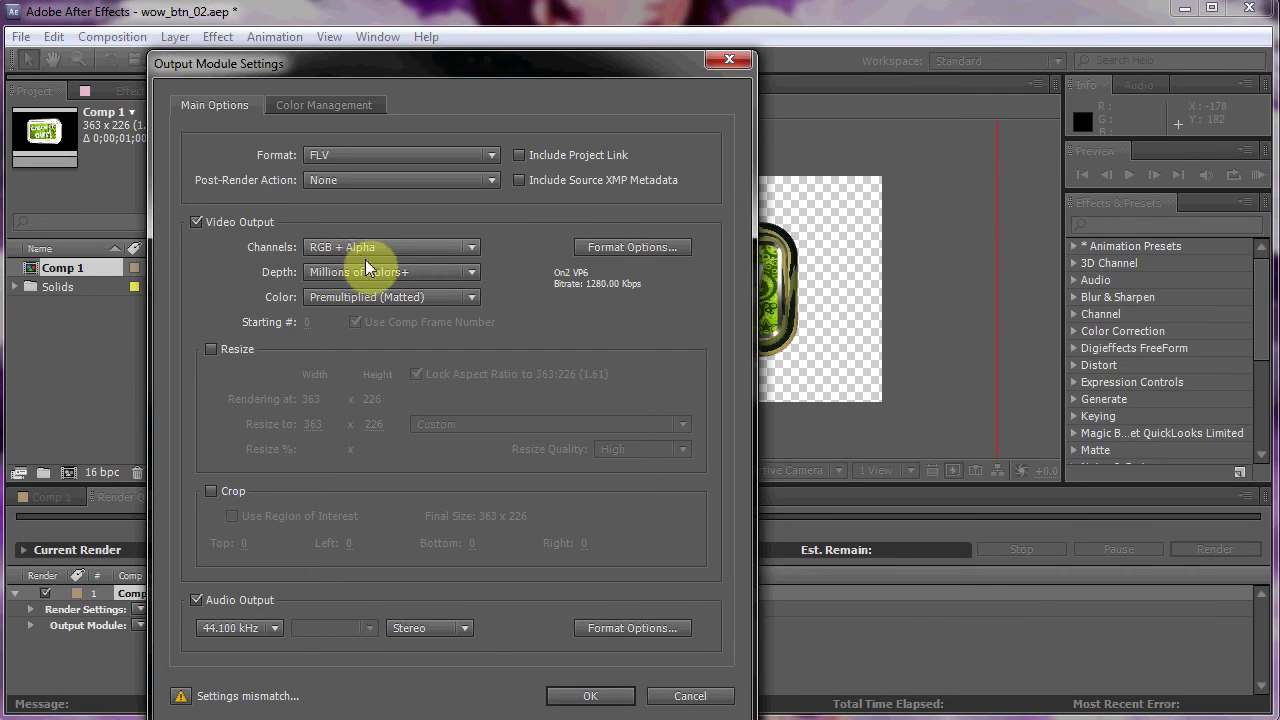
{"action": "left_click", "coordinate": [493, 158]}
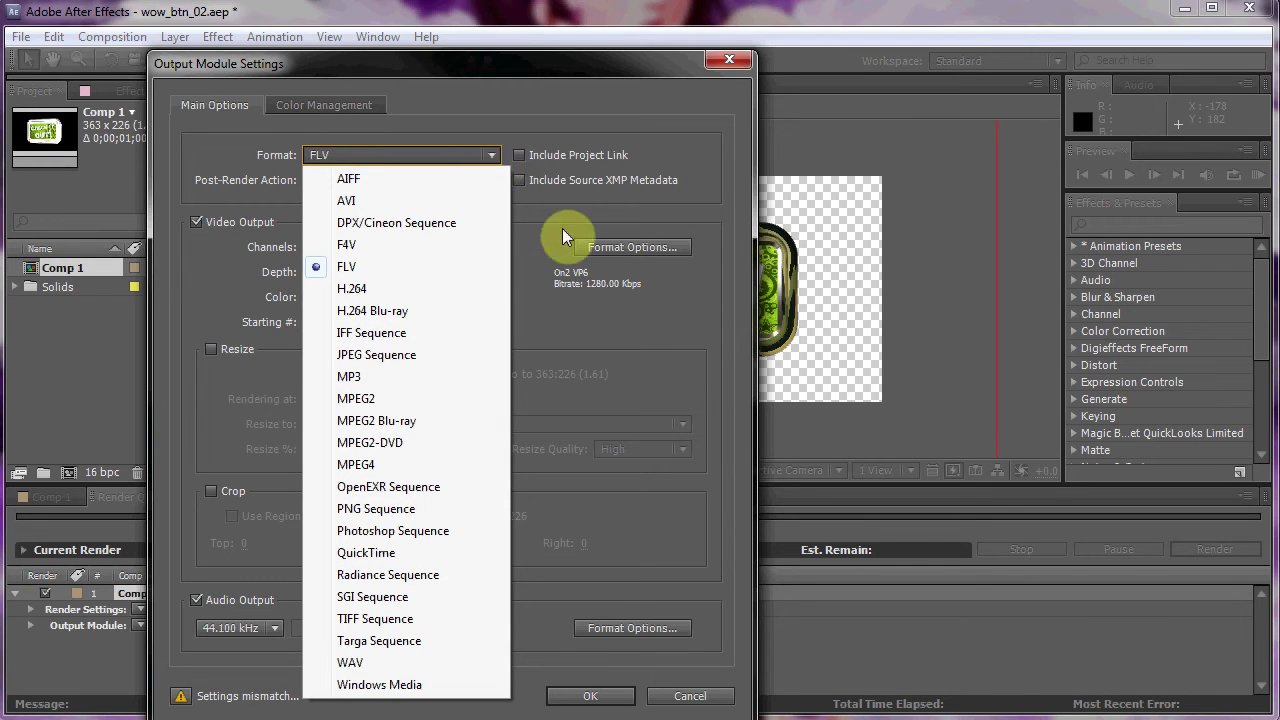
{"action": "left_click", "coordinate": [530, 265]}
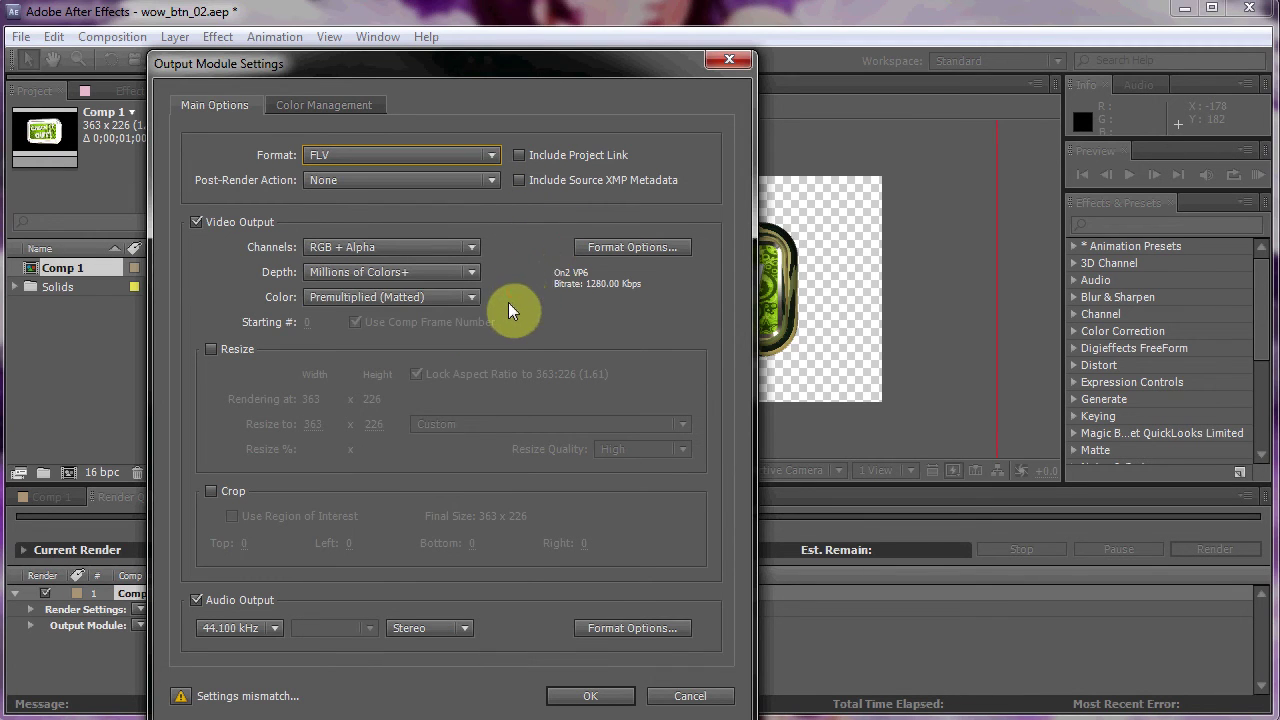
{"action": "left_click", "coordinate": [474, 271]}
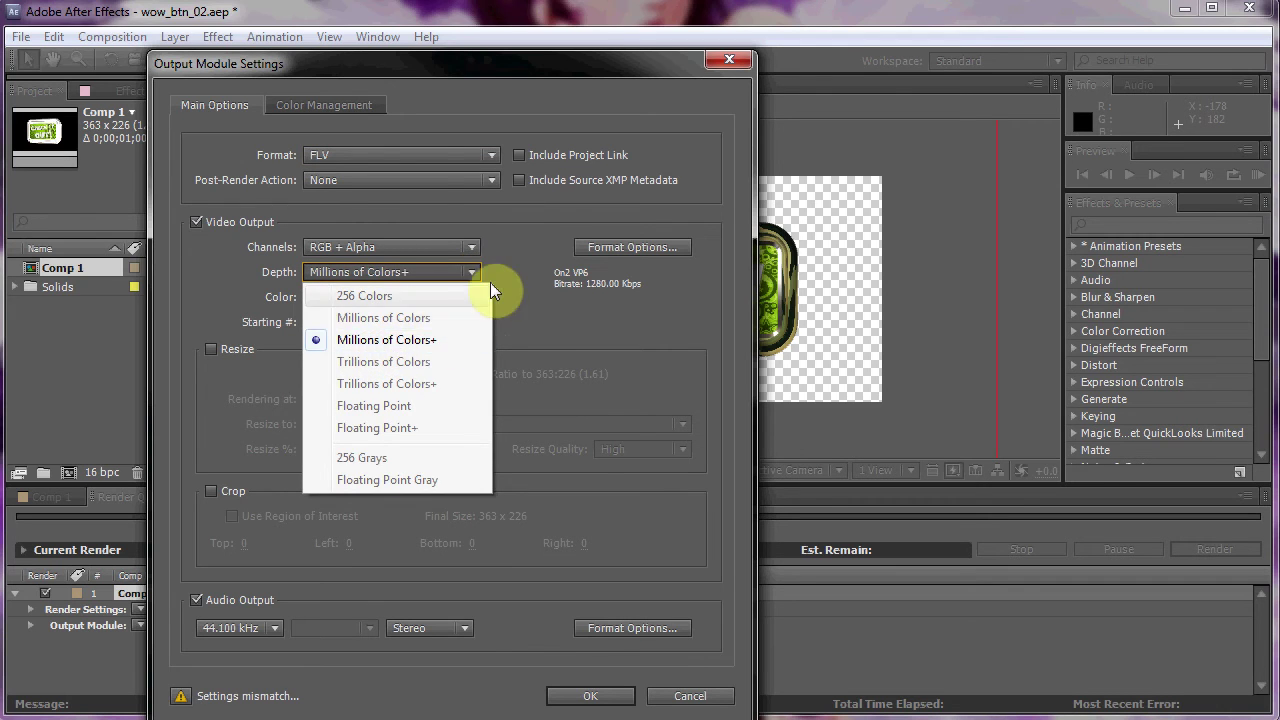
{"action": "left_click", "coordinate": [509, 261]}
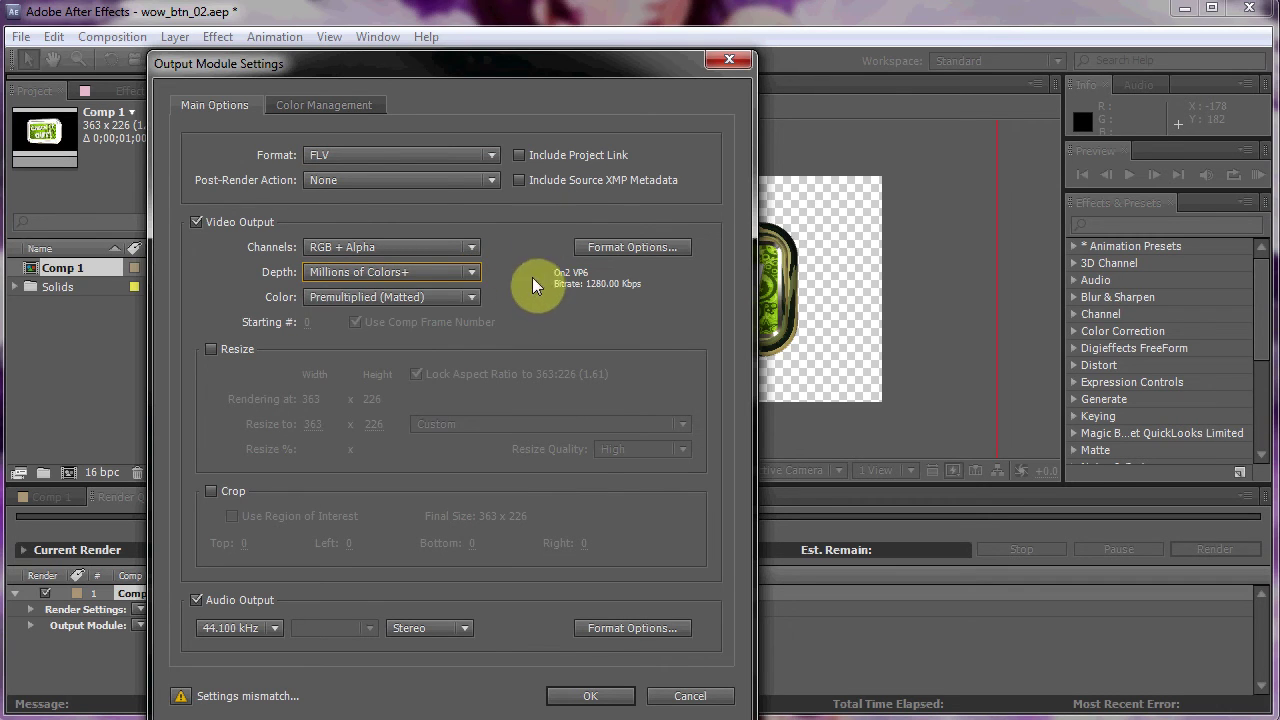
- Examine the FLV video codec and bitrate options, close them and accept the output module settings
{"action": "left_click", "coordinate": [636, 250]}
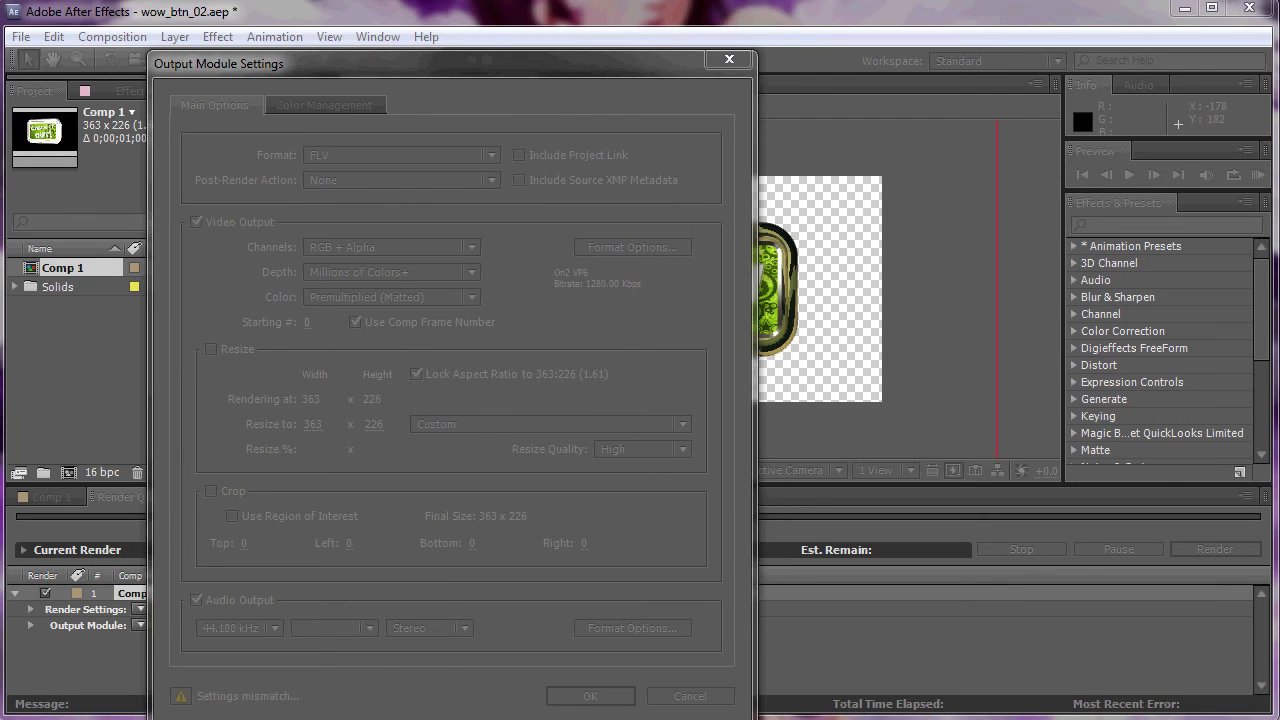
{"action": "left_click_drag", "start_coordinate": [466, 172], "coordinate": [305, 111]}
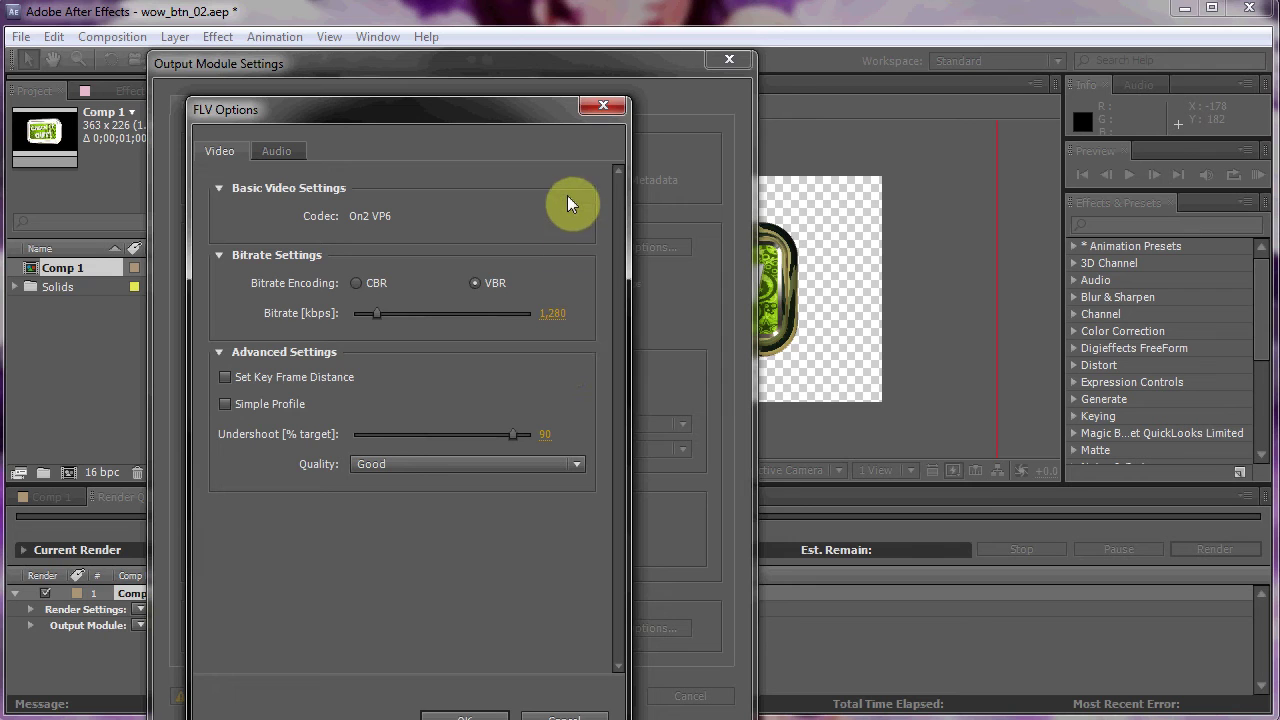
{"action": "left_click", "coordinate": [604, 106]}
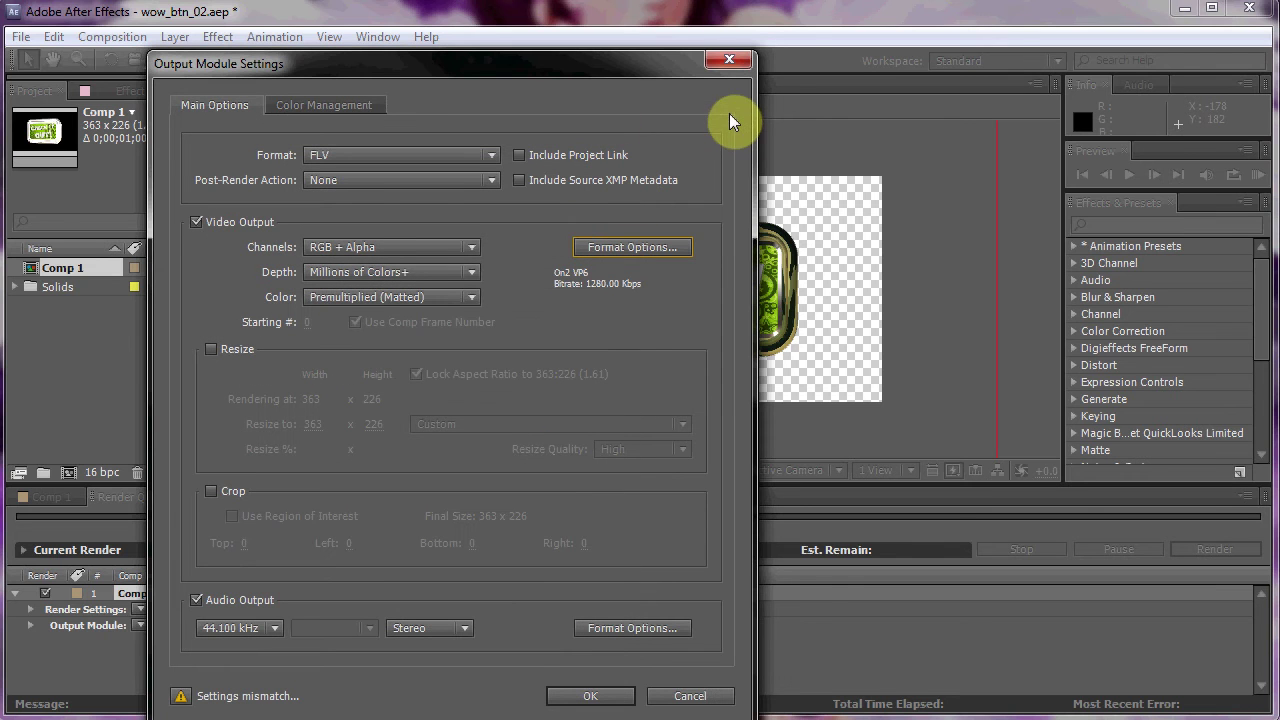
{"action": "left_click", "coordinate": [592, 694]}
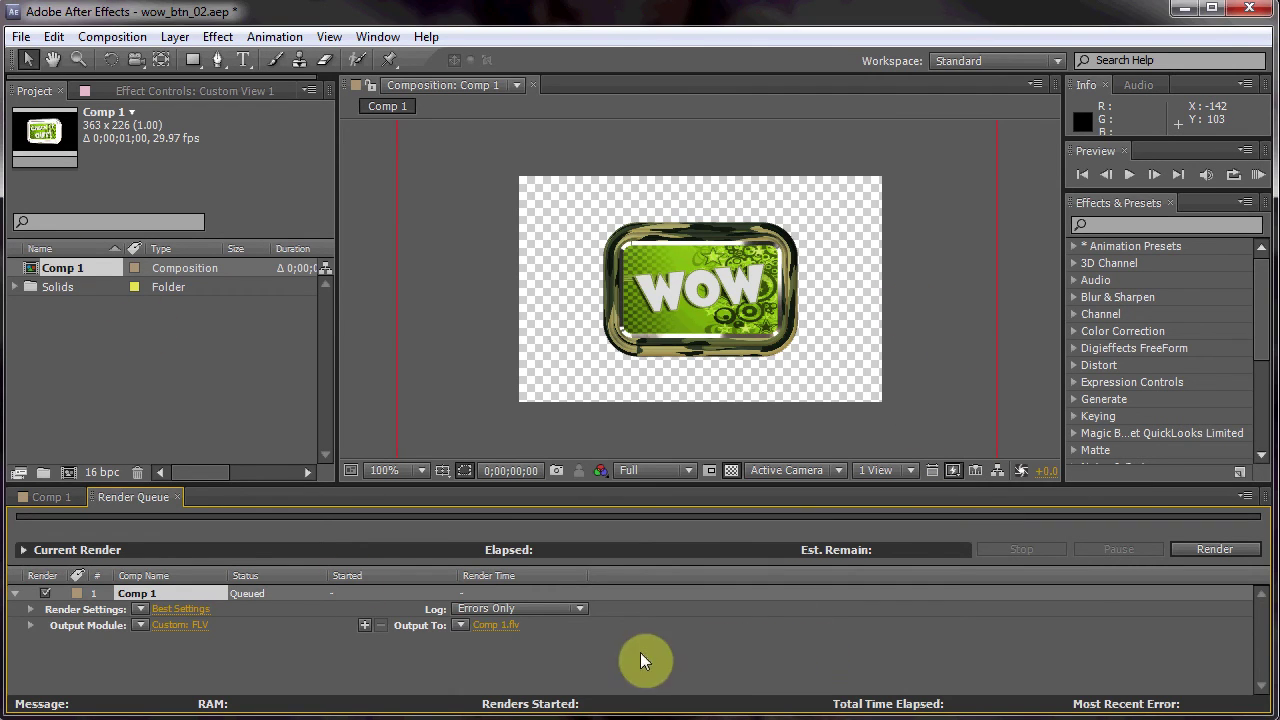
- Render the queued Comp 1 and move the program window aside to reveal the desktop
{"action": "left_click", "coordinate": [1214, 548]}
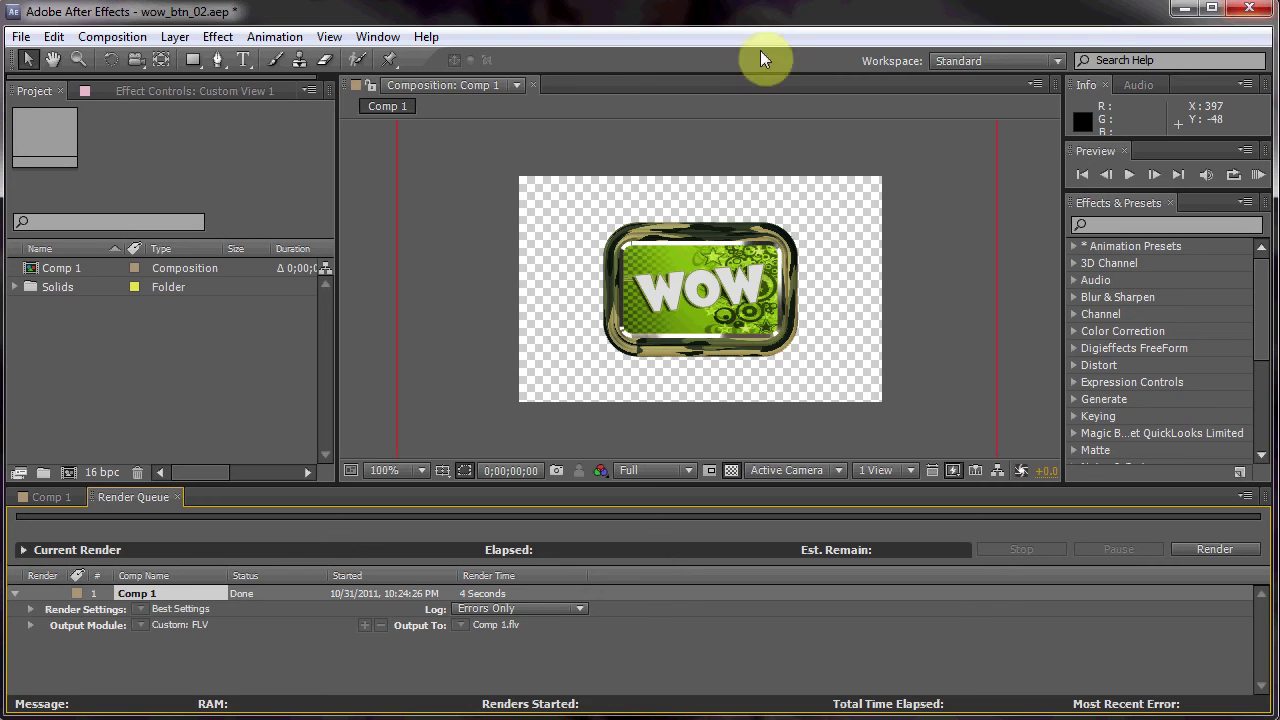
{"action": "left_click_drag", "start_coordinate": [640, 29], "coordinate": [1279, 30]}
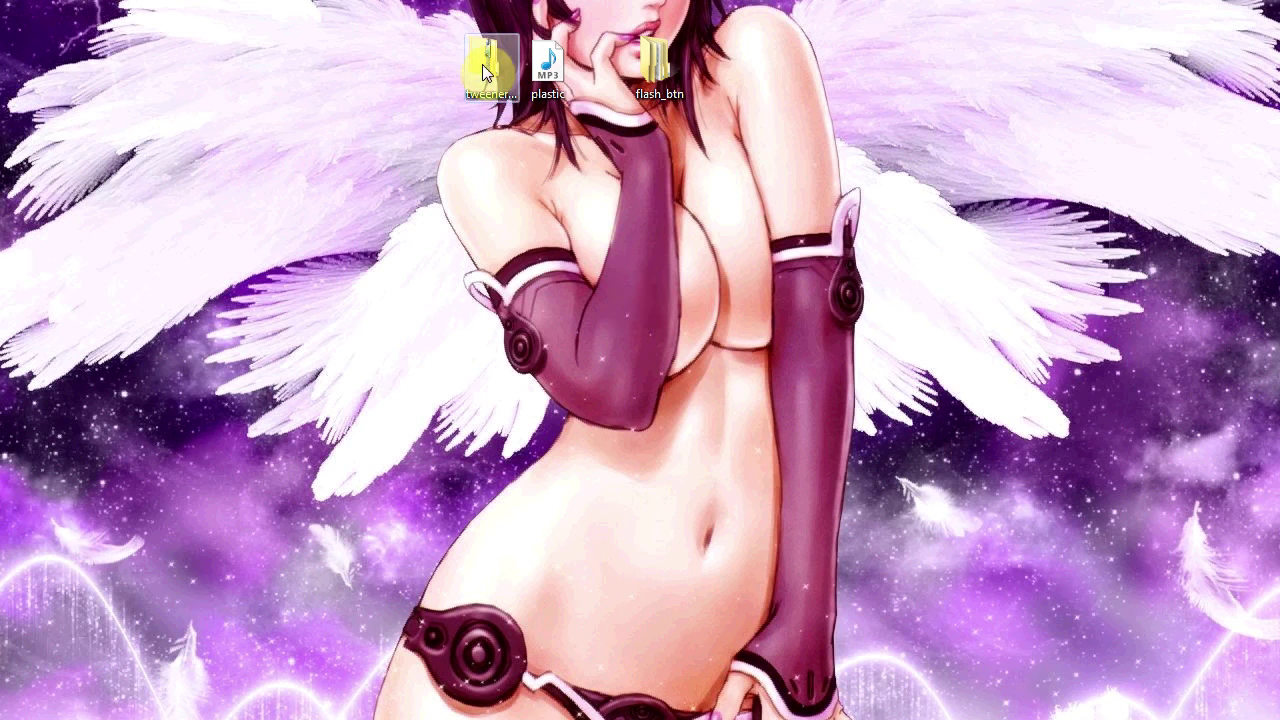
- Space out the tweener archive, the plastic MP3 and the flash_btn folder in a row on the desktop
{"action": "left_click_drag", "start_coordinate": [482, 64], "coordinate": [258, 138]}
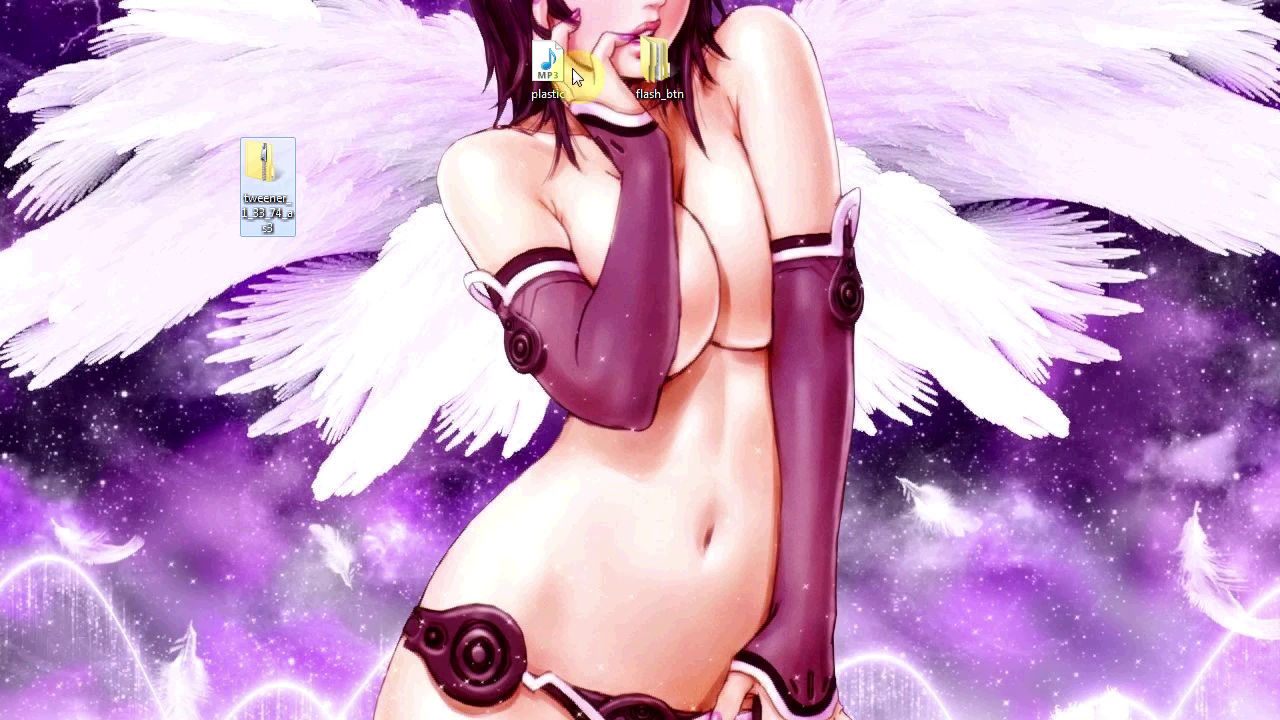
{"action": "left_click_drag", "start_coordinate": [552, 66], "coordinate": [468, 160]}
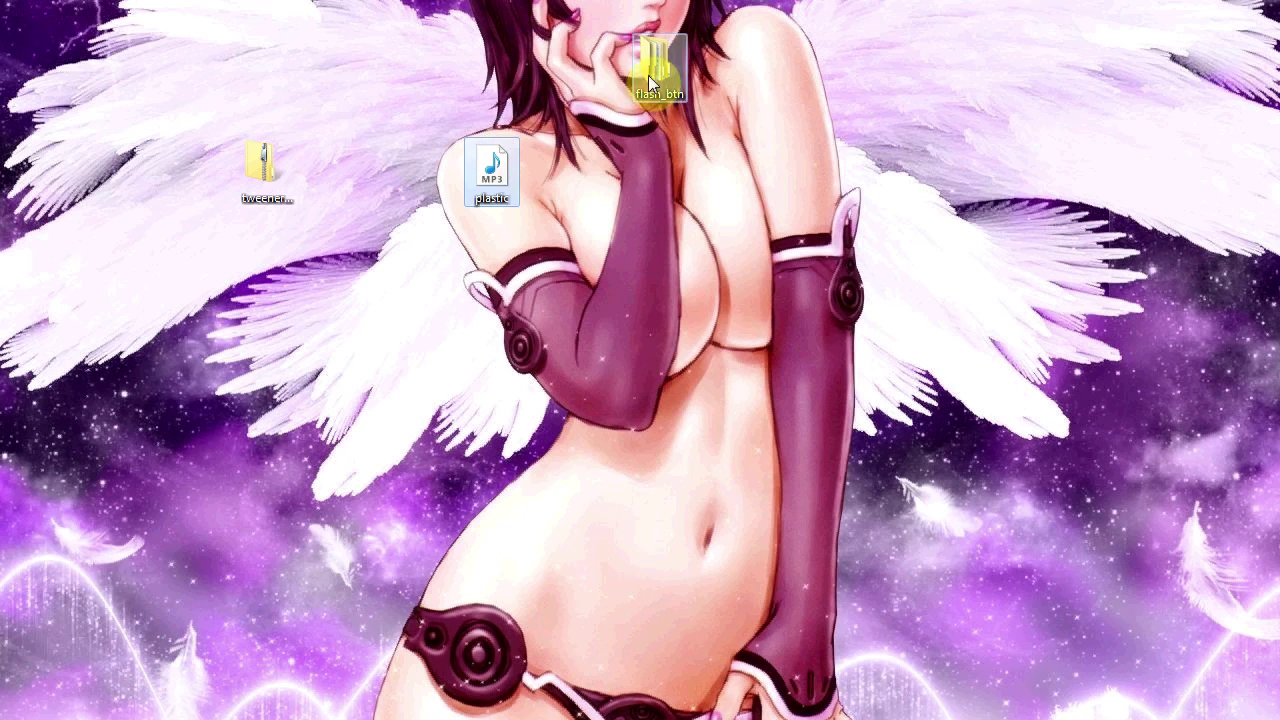
{"action": "left_click_drag", "start_coordinate": [655, 75], "coordinate": [655, 165]}
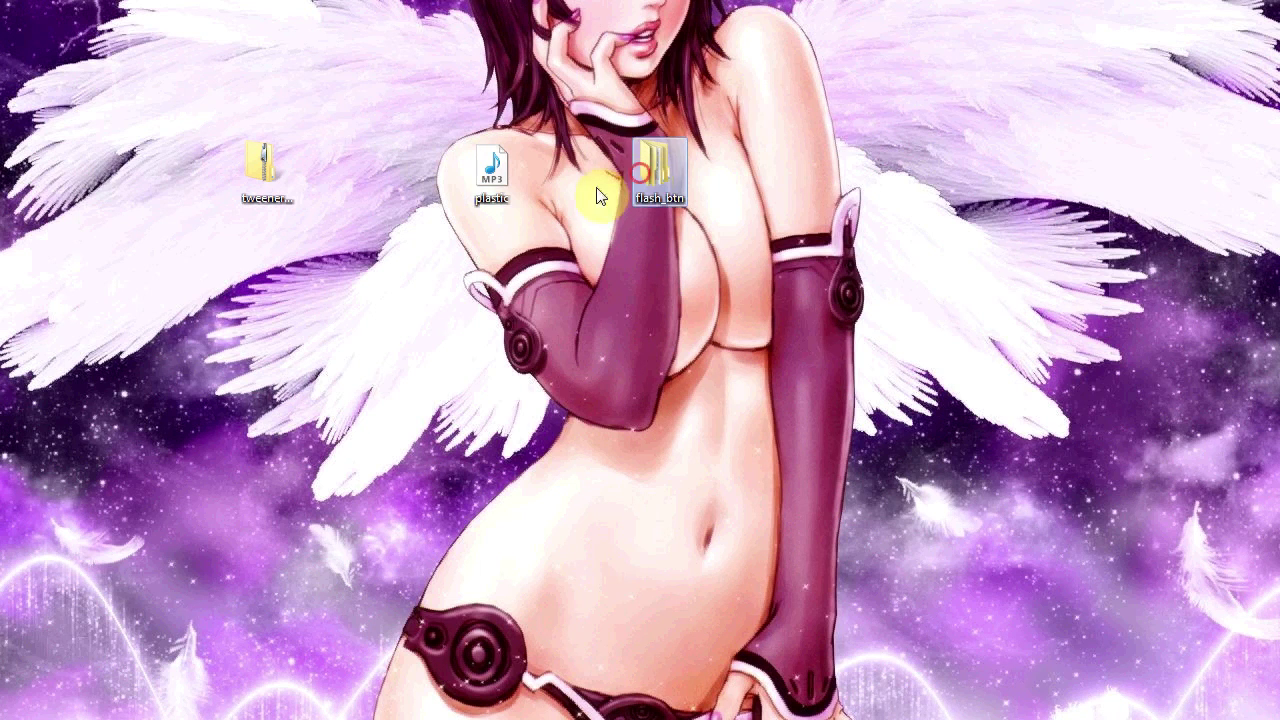
- Open the tweener_1_33_74_as3 archive from the desktop and reposition its window to show the contents
{"action": "left_click", "coordinate": [266, 180]}
{"action": "left_click", "coordinate": [677, 257]}
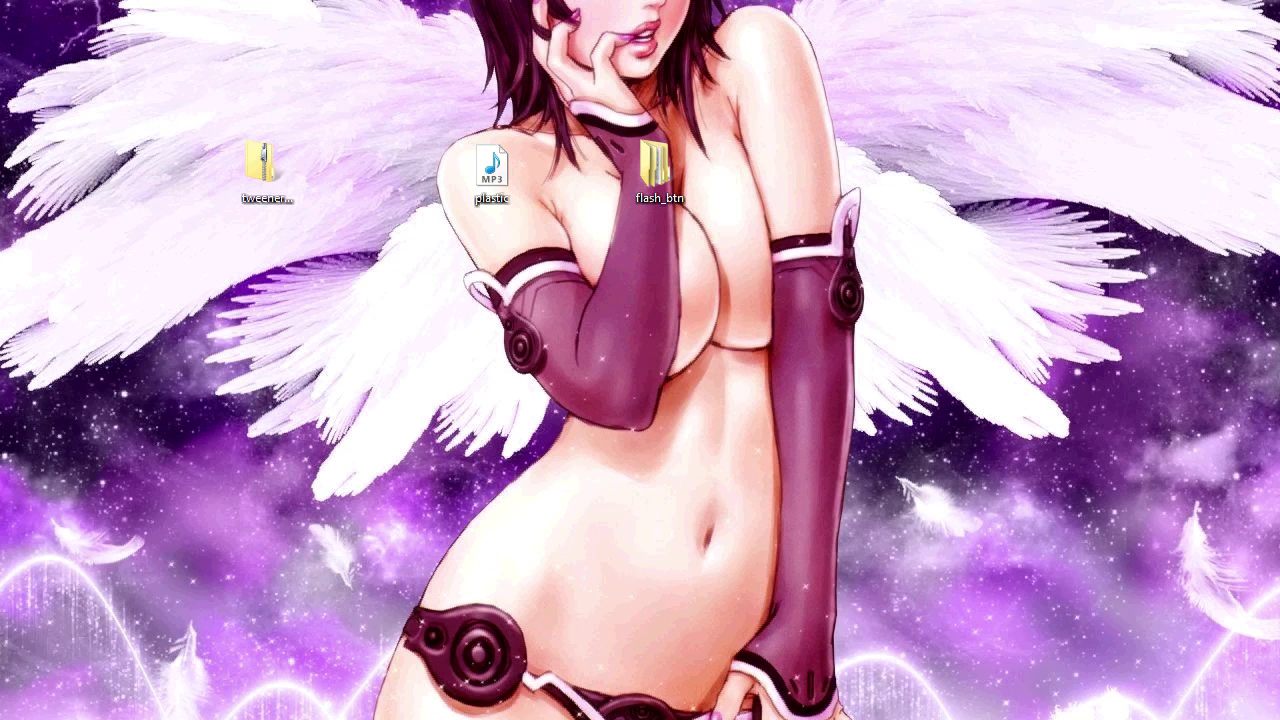
{"action": "left_click_drag", "start_coordinate": [980, 106], "coordinate": [485, 37]}
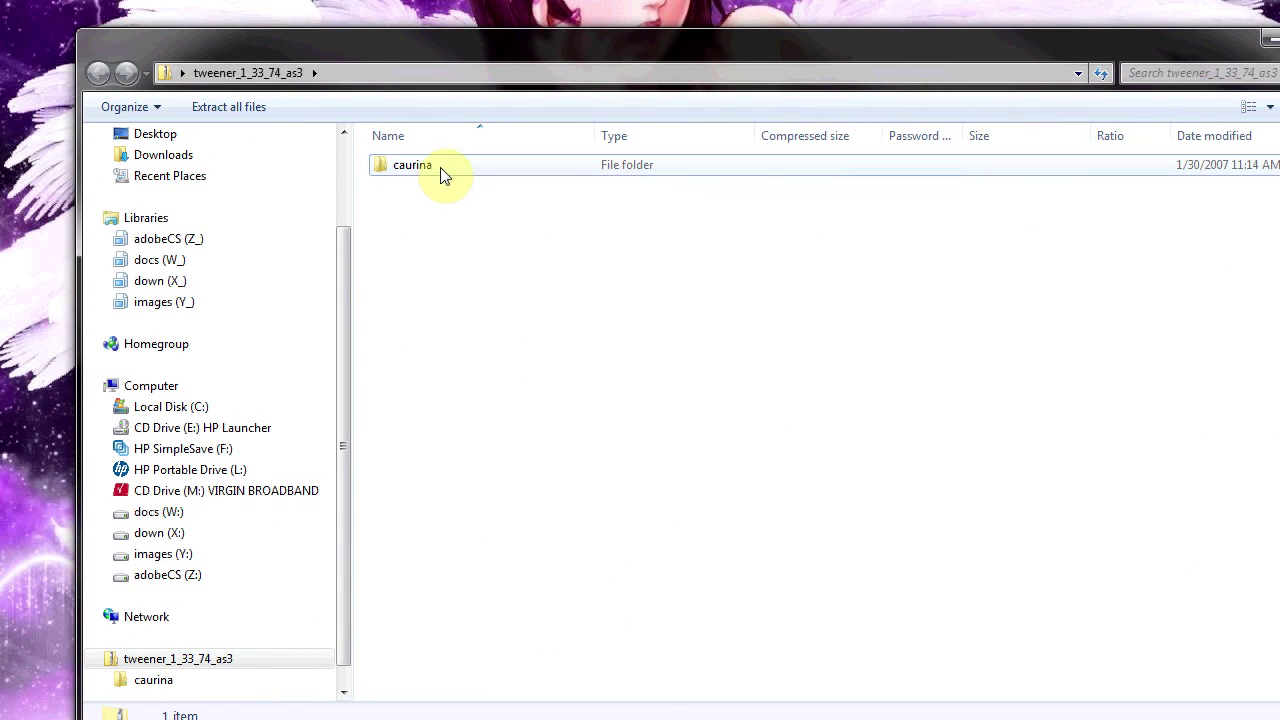
- Open the caurina folder in the tweener archive and go into its transitions subfolder to examine the library files
{"action": "double_click", "coordinate": [440, 168]}
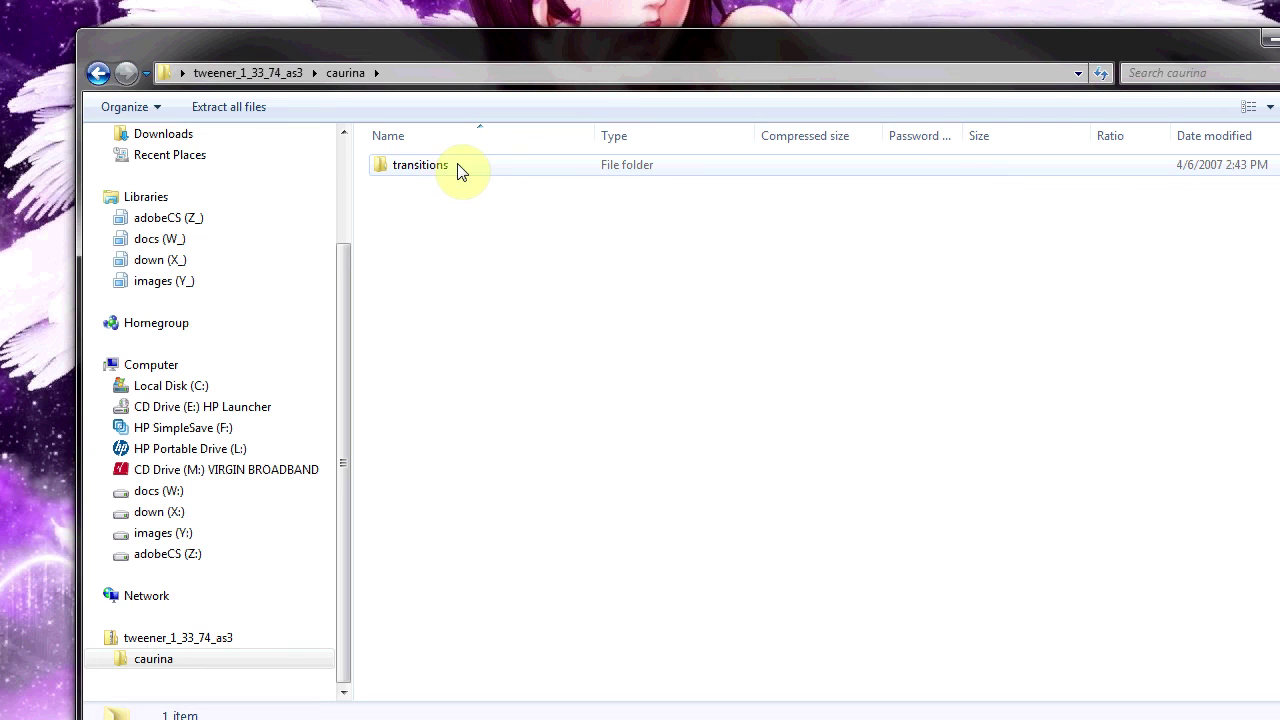
{"action": "double_click", "coordinate": [456, 168]}
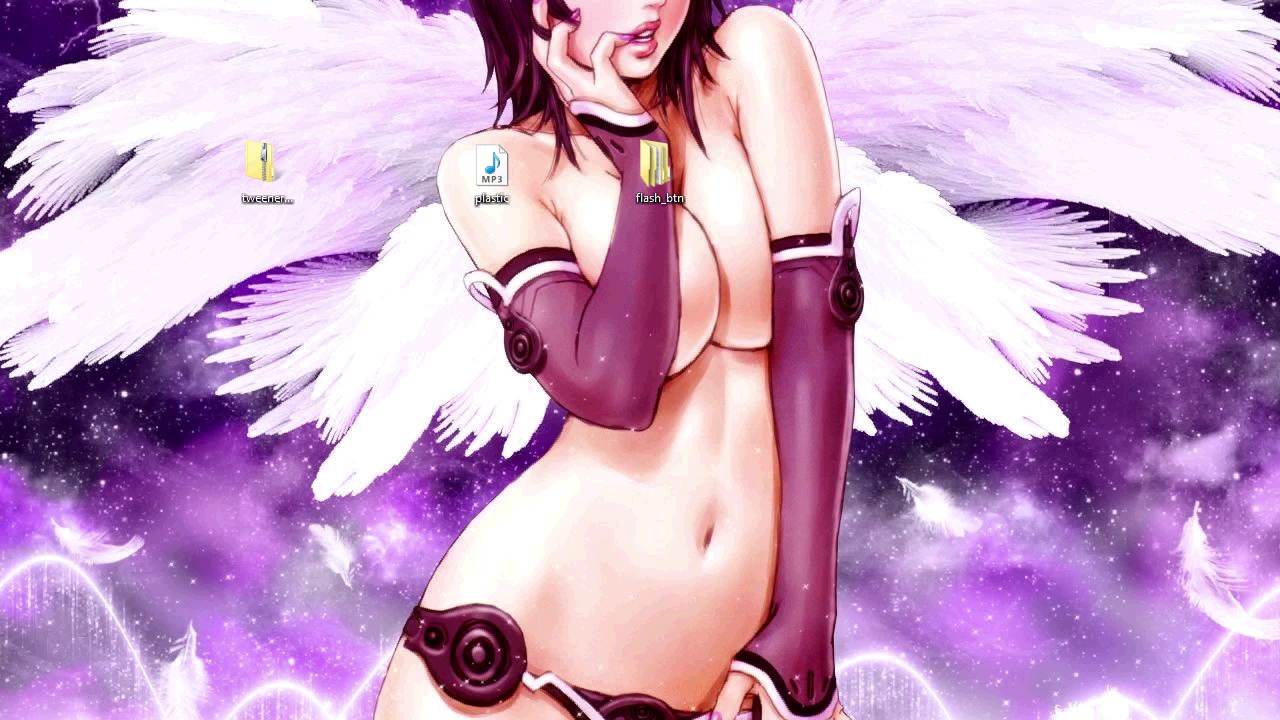
- Place the plastic MP3 above the tweener archive on the desktop and move the flash_btn folder closer to the archive
{"action": "left_click", "coordinate": [255, 295]}
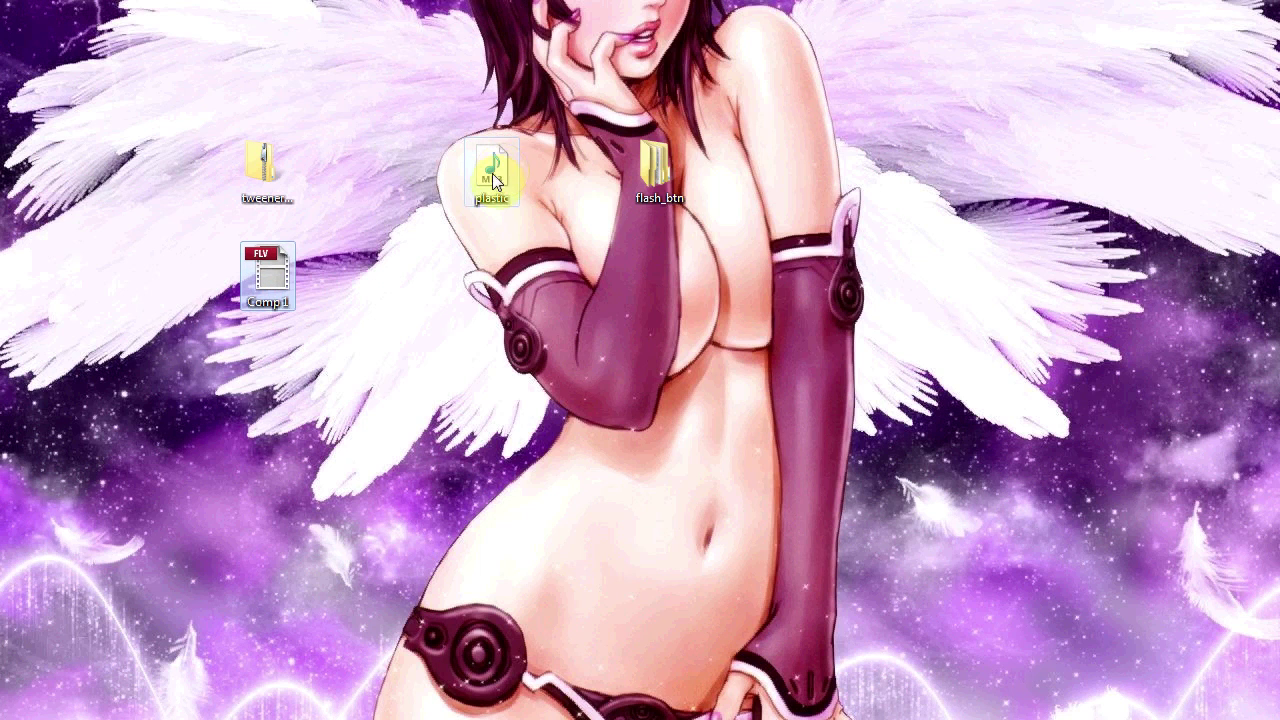
{"action": "left_click_drag", "start_coordinate": [492, 173], "coordinate": [266, 87]}
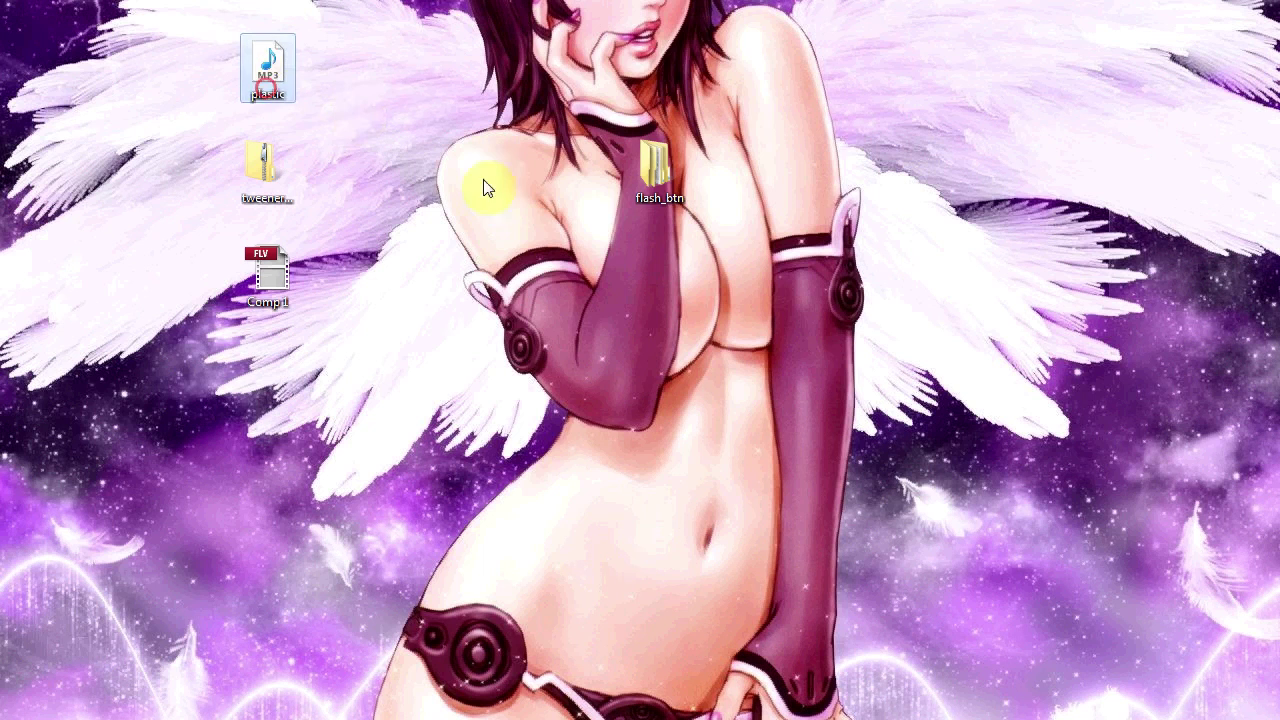
{"action": "left_click_drag", "start_coordinate": [649, 171], "coordinate": [428, 174]}
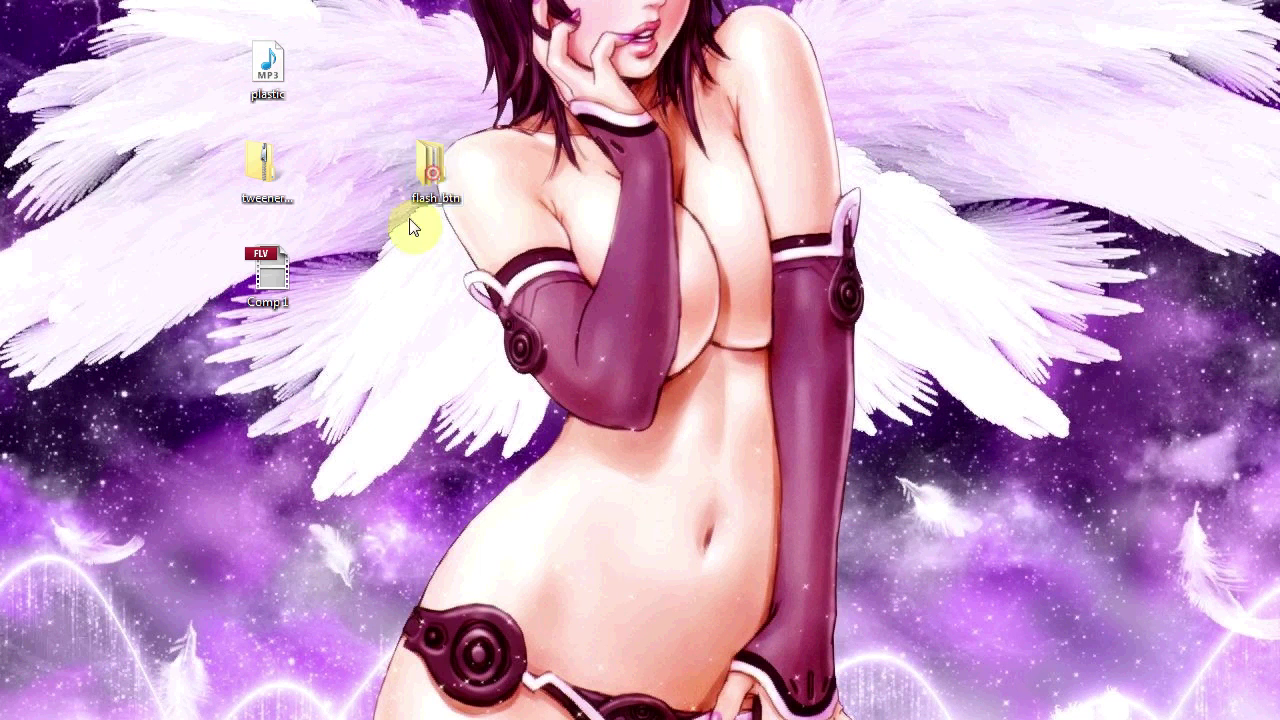
- Open the flash_btn folder, narrow its window to check the contents, and close it
{"action": "key", "text": "Return"}
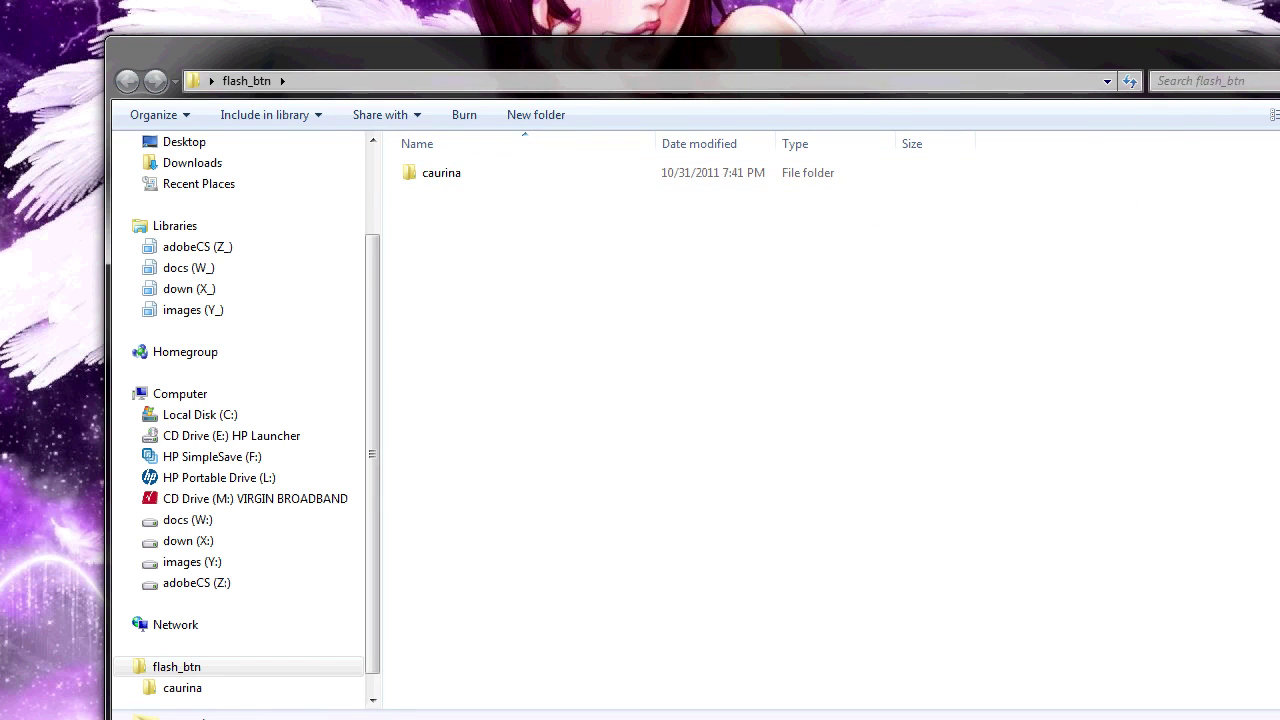
{"action": "left_click_drag", "start_coordinate": [1279, 191], "coordinate": [929, 191]}
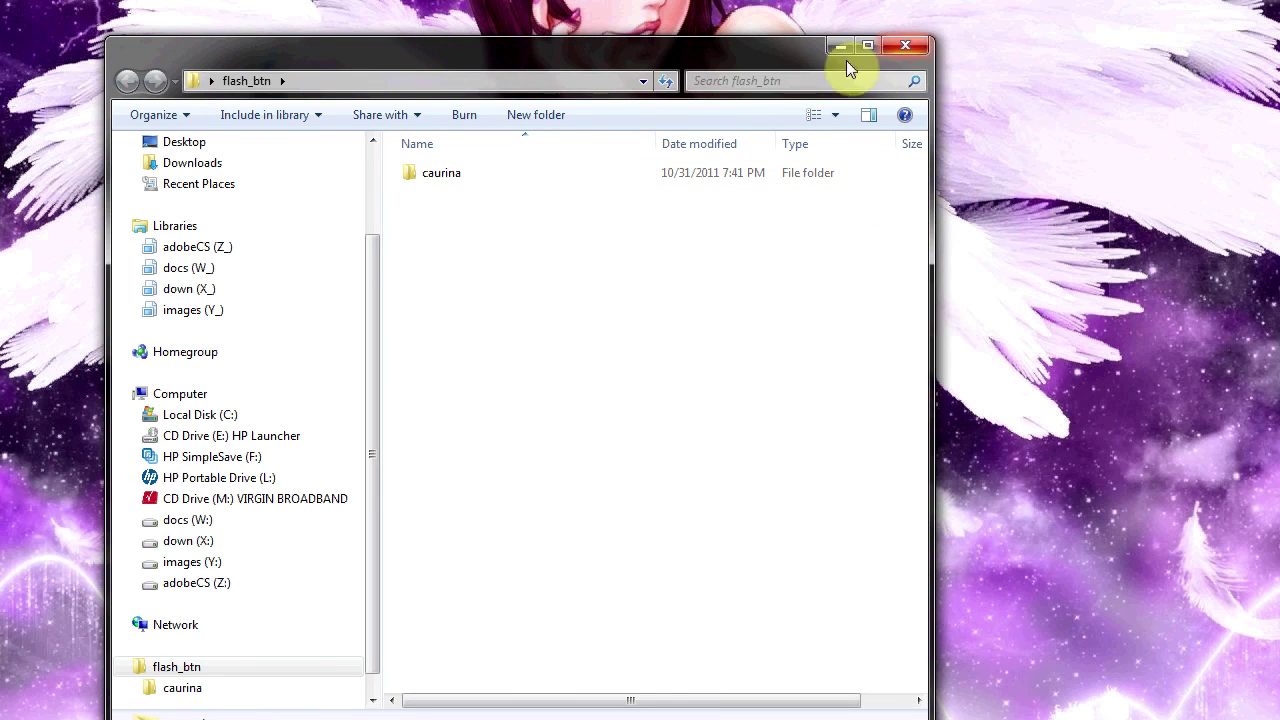
{"action": "left_click", "coordinate": [905, 46]}
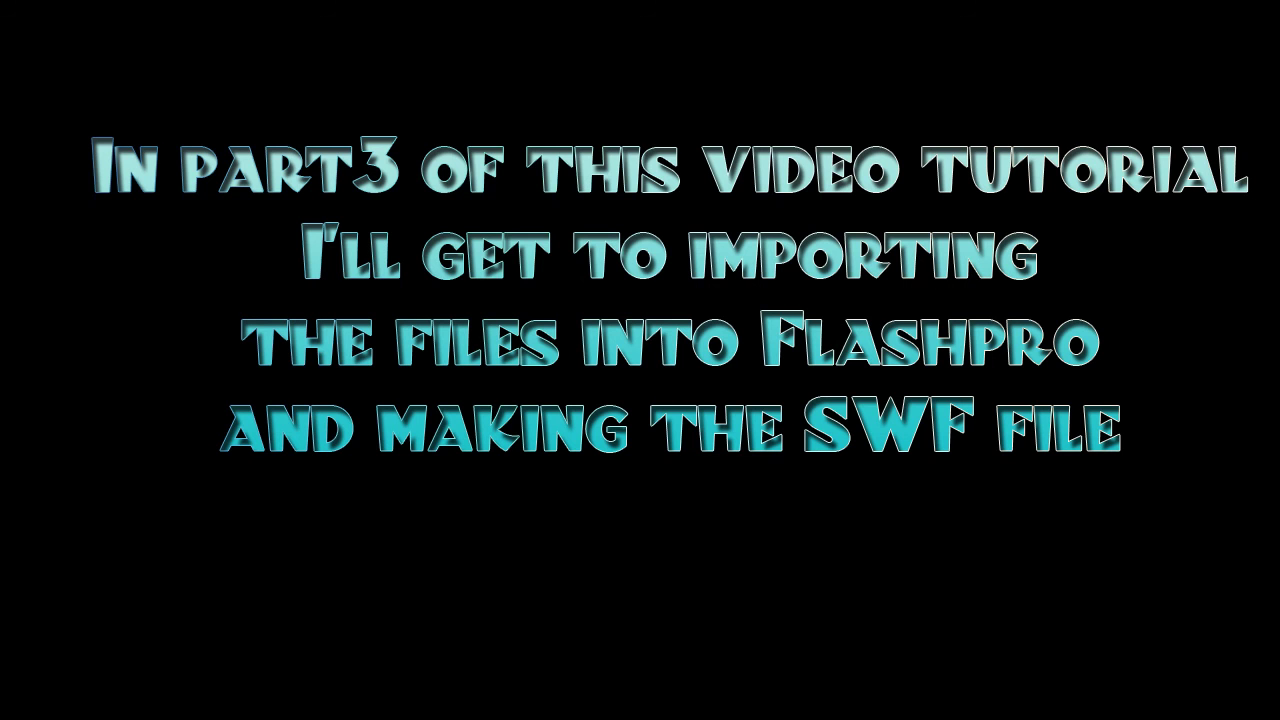